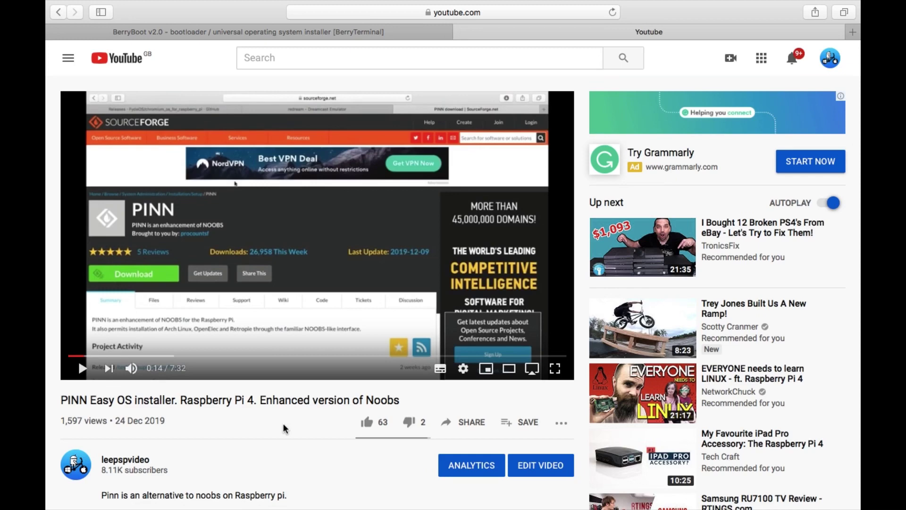
- Scroll the PINN installer video page down to the comment recommending BerryBoot
scroll(285, 429, "down", 3)
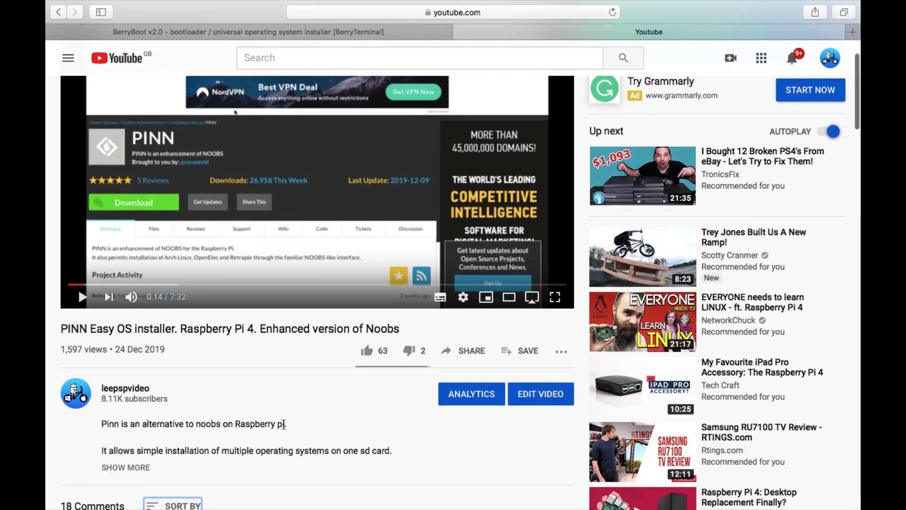
scroll(284, 424, "down", 2)
scroll(285, 428, "up", 3)
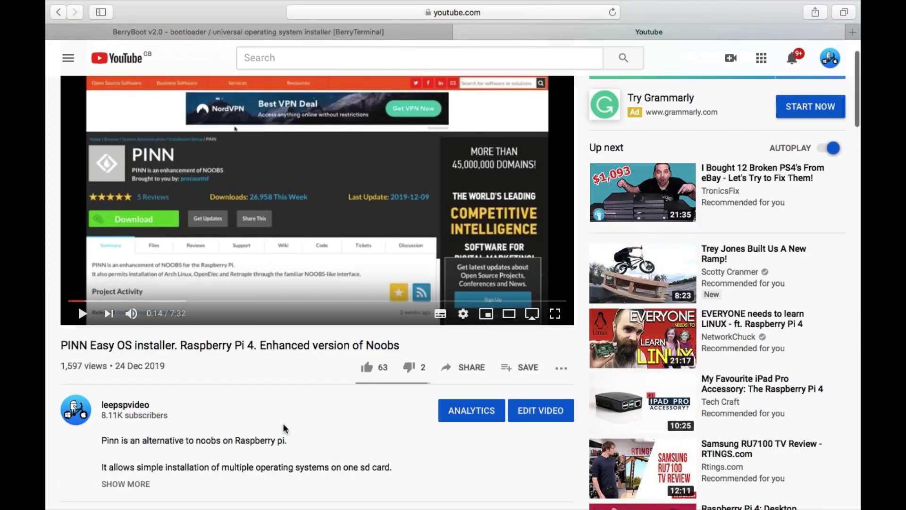
scroll(284, 428, "down", 10)
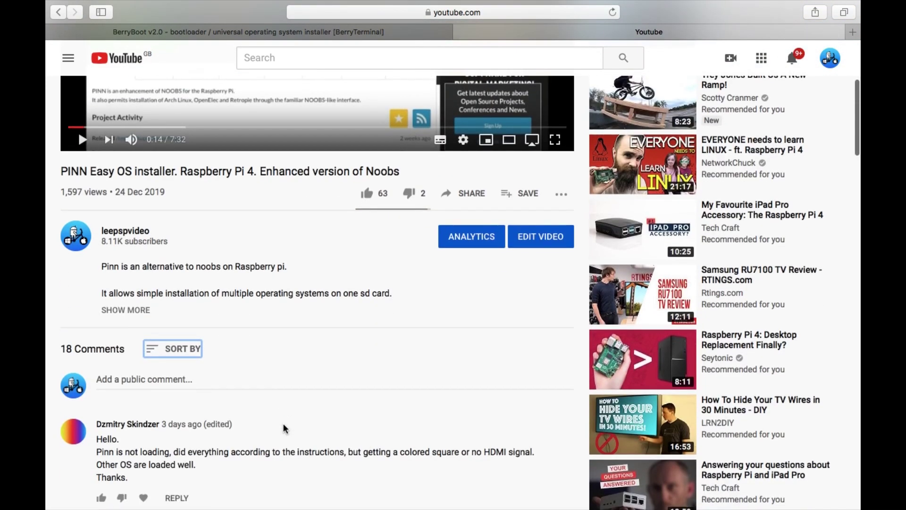
scroll(283, 428, "down", 2)
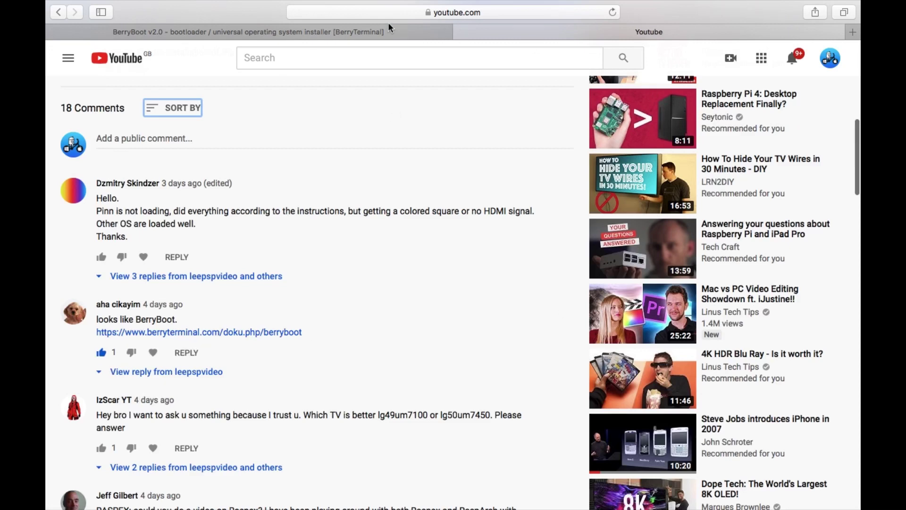
- Download berryboot-20191005-pi4.zip for the Pi 4 from the BerryBoot SourceForge page
left_click(375, 32)
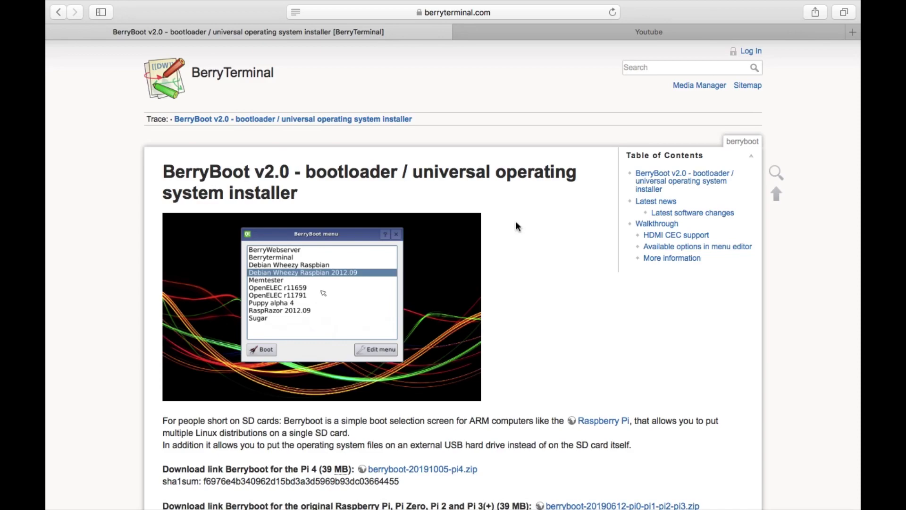
scroll(516, 226, "down", 5)
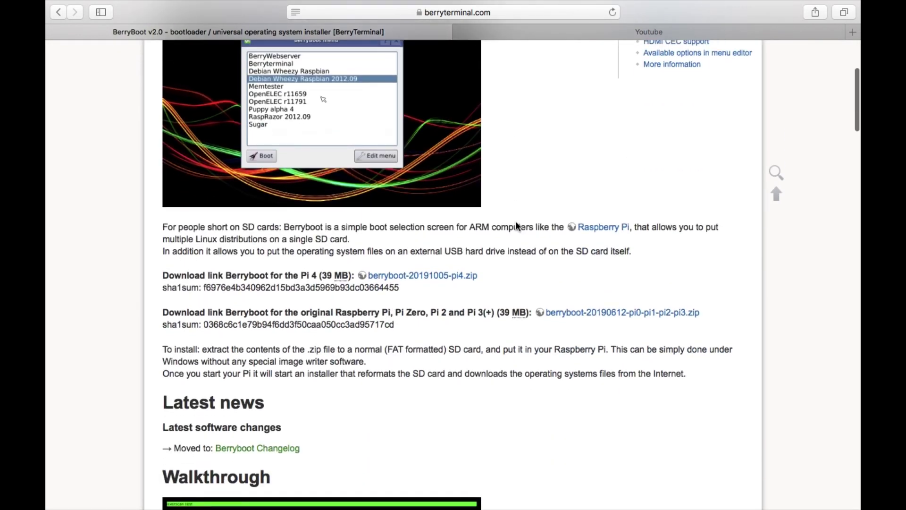
scroll(479, 231, "down", 2)
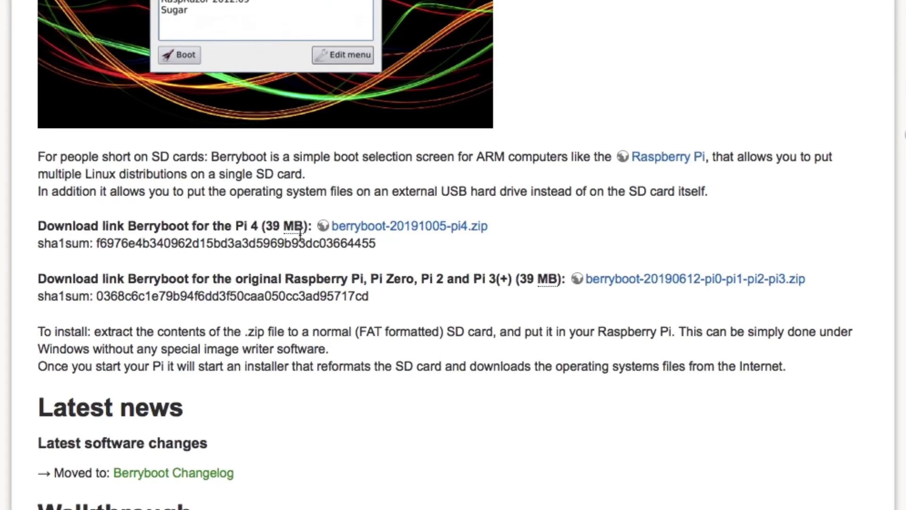
left_click(348, 213)
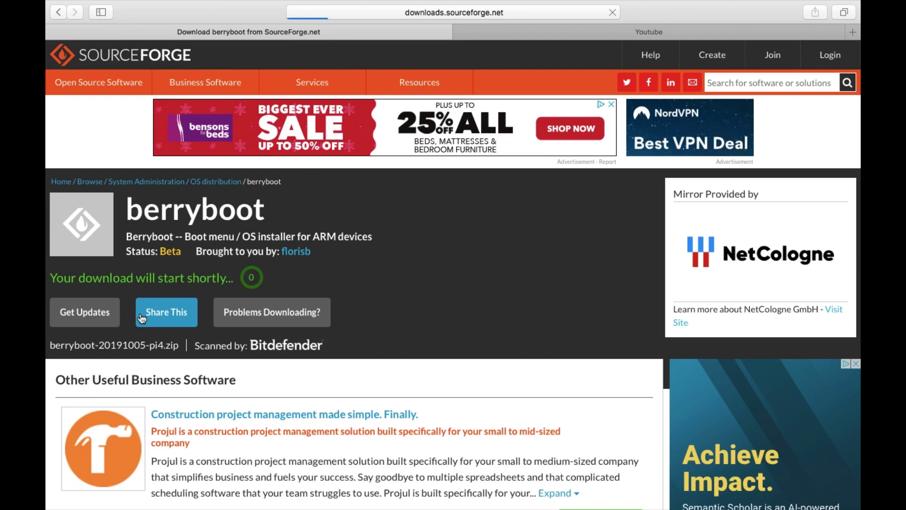
- Show the Downloads folder in Finder
mouse_move(665, 489)
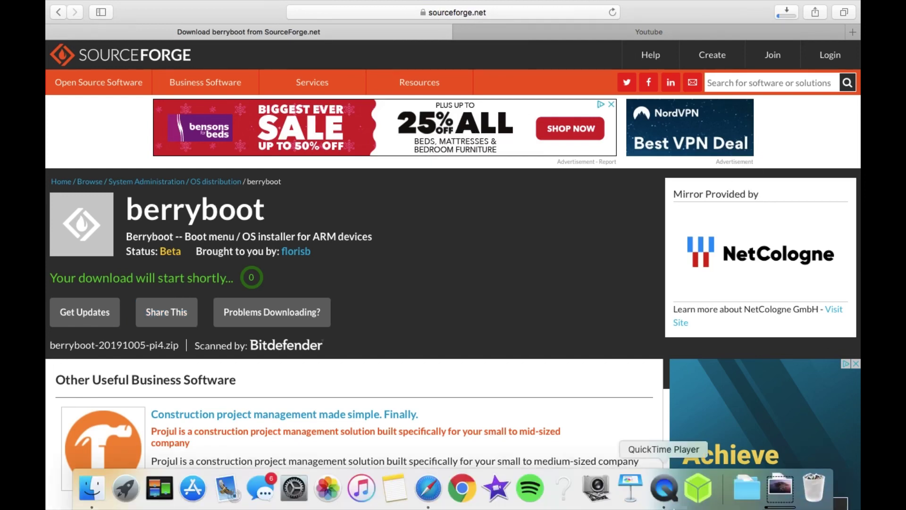
left_click(774, 497)
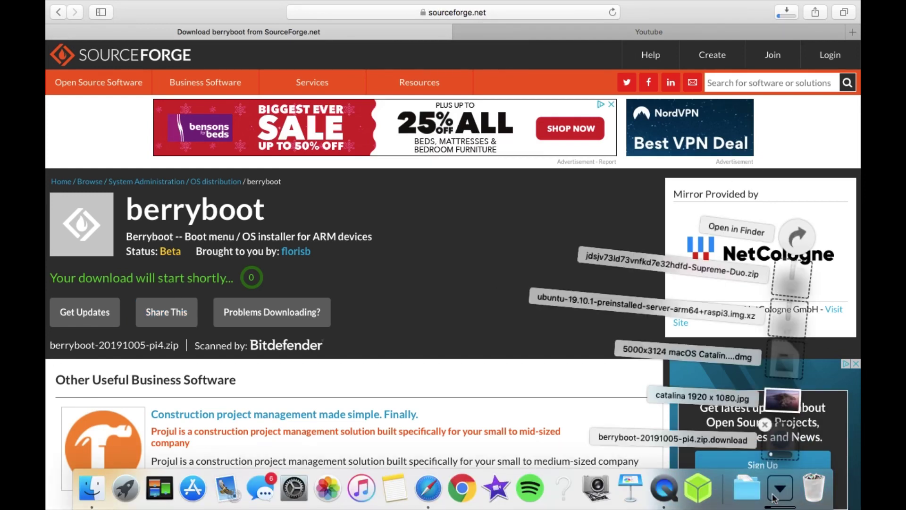
left_click(798, 236)
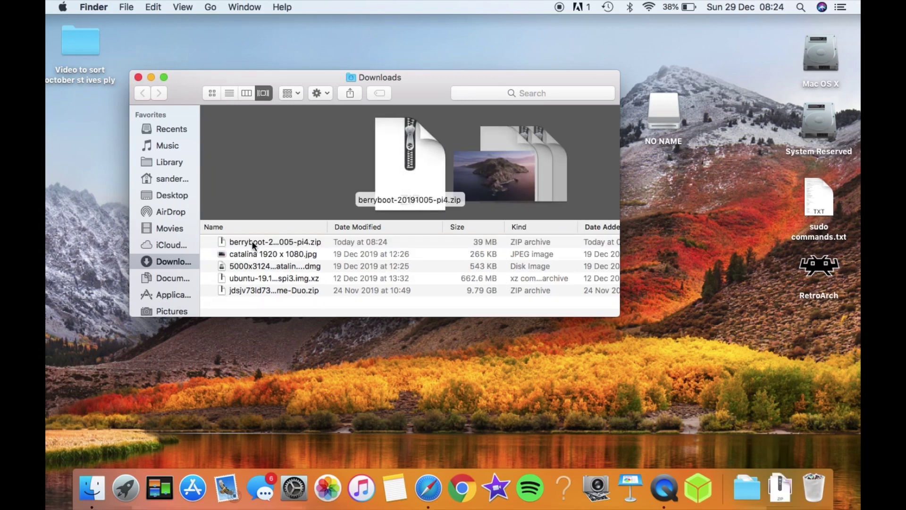
- Extract berryboot-20191005-pi4.zip and open the extracted folder
double_click(252, 242)
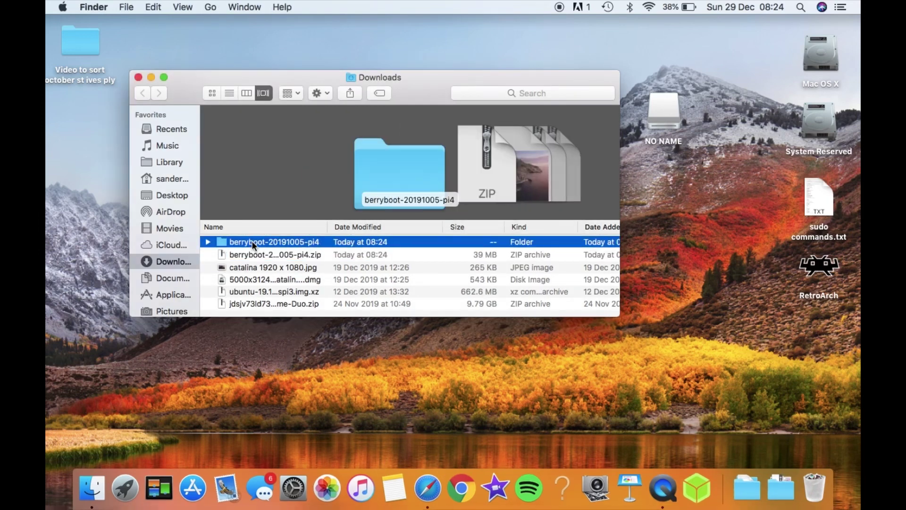
double_click(225, 241)
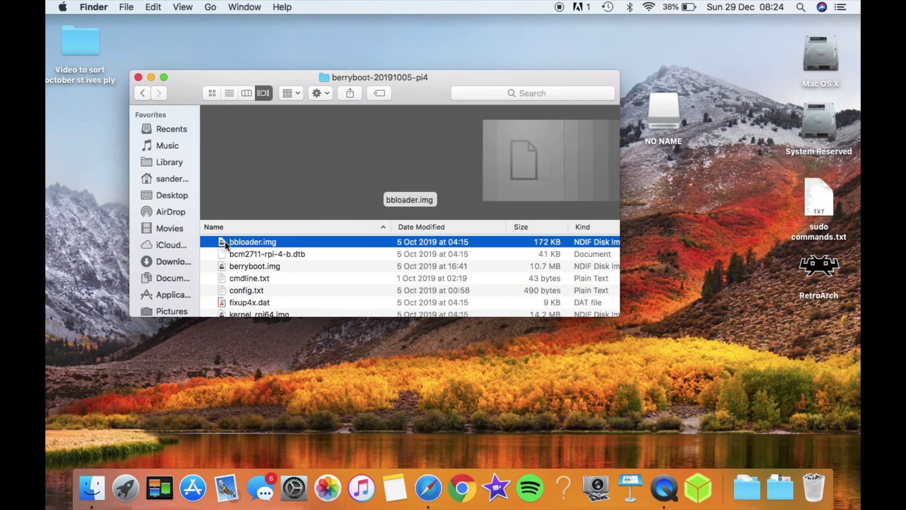
scroll(281, 290, "down", 3)
scroll(282, 293, "up", 3)
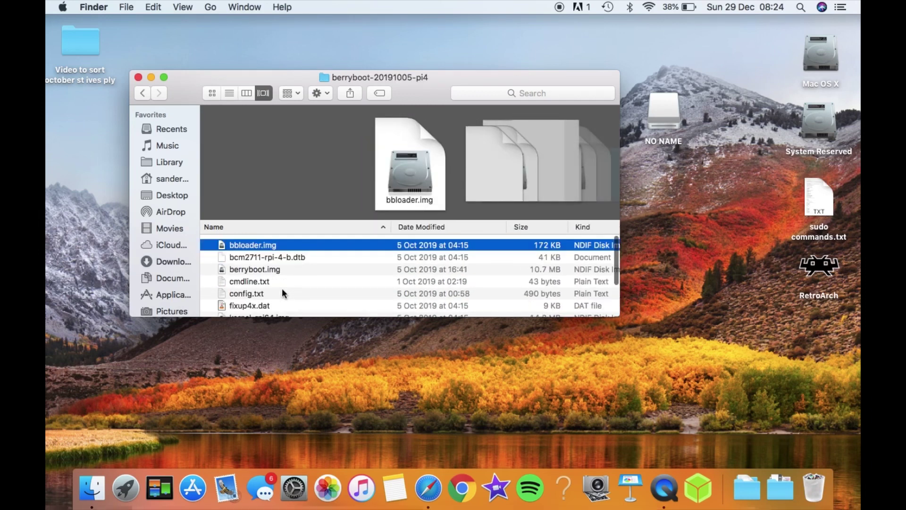
scroll(282, 293, "down", 3)
scroll(282, 293, "up", 1)
scroll(282, 293, "up", 3)
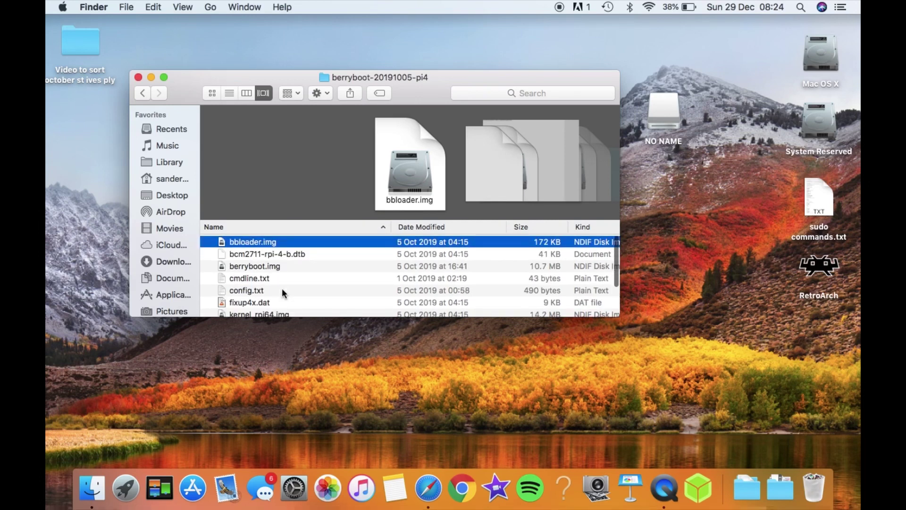
- Copy all the extracted BerryBoot files onto the NO NAME card
key("super+a")
scroll(282, 288, "down", 2)
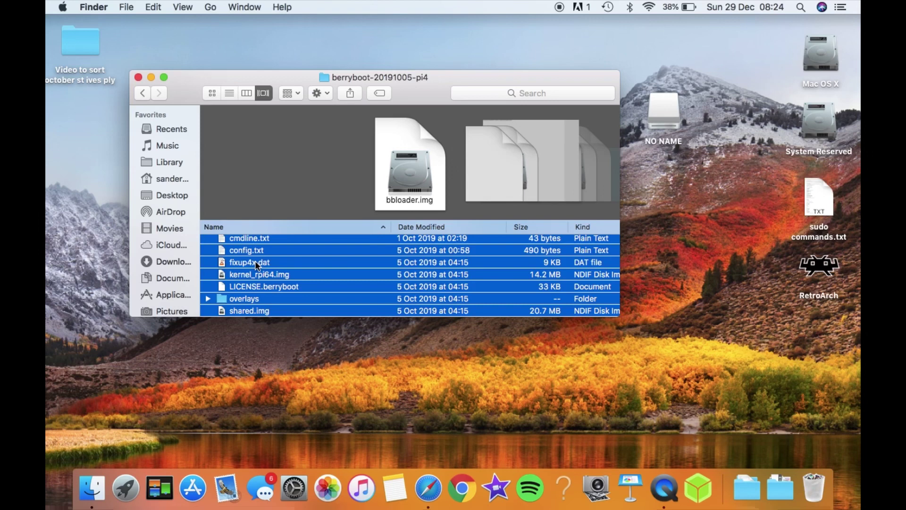
left_click_drag(255, 261, 473, 126)
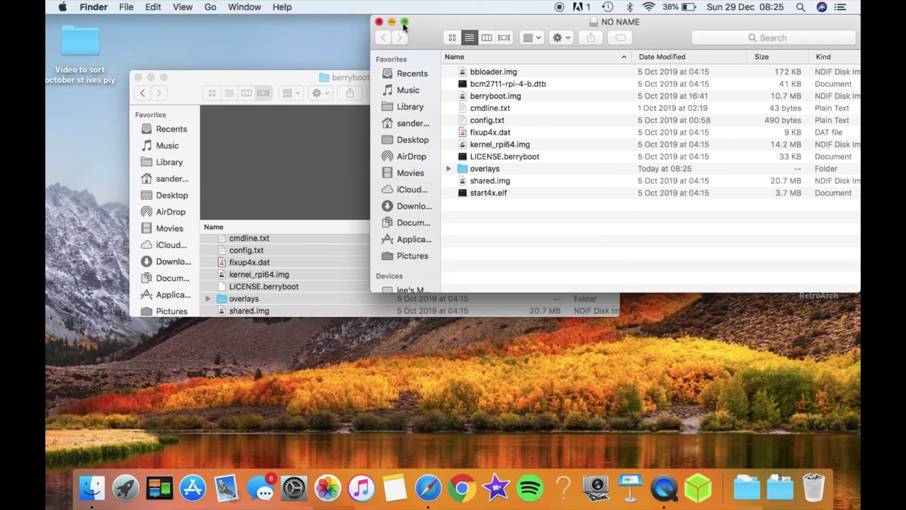
- Close both Finder windows and eject the NO NAME card
left_click(379, 22)
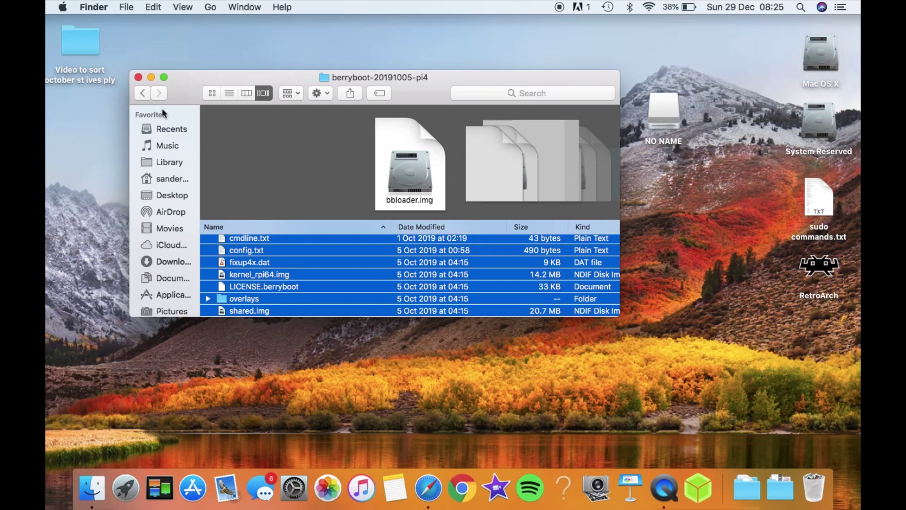
left_click(138, 77)
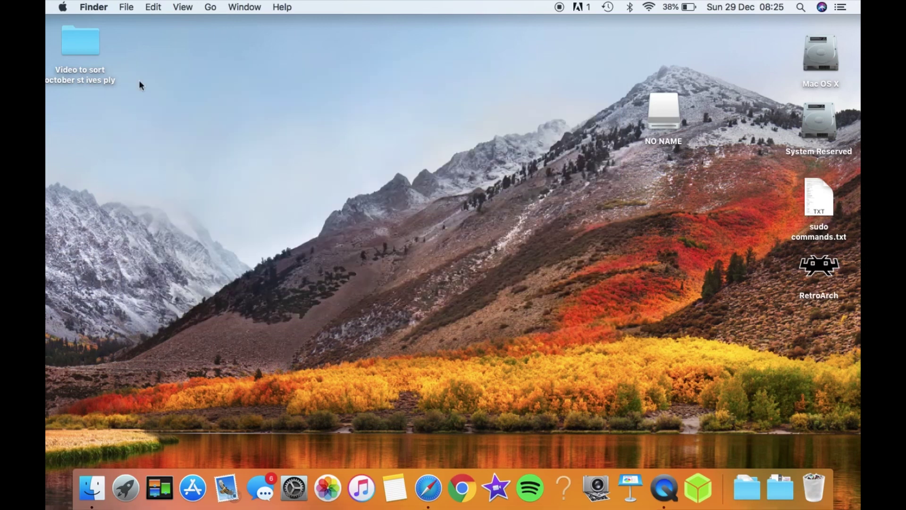
right_click(655, 123)
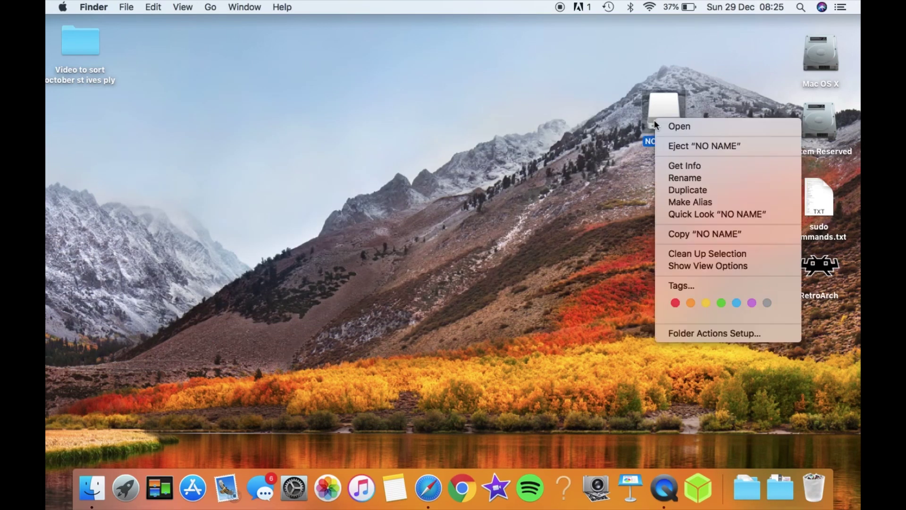
left_click(681, 146)
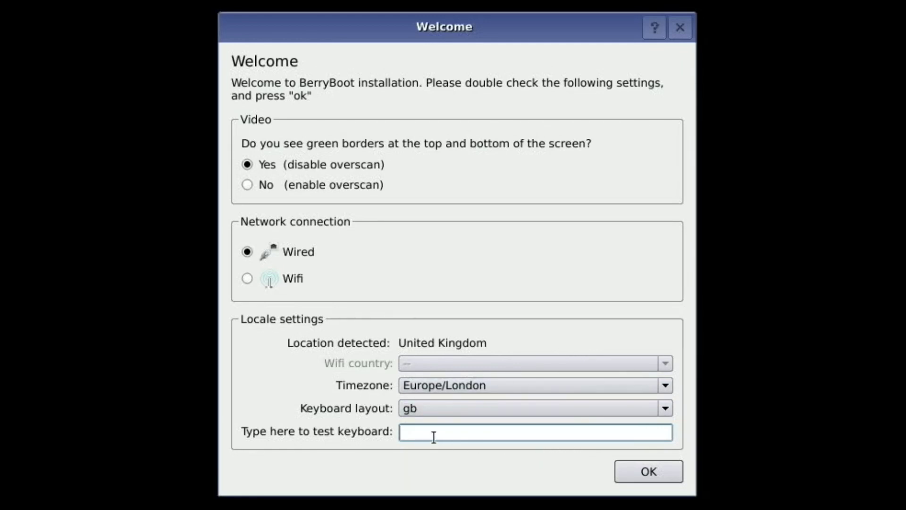
- Test the gb keyboard in the test field and accept the Welcome settings
type("hhvhhvhvh")
left_click(665, 480)
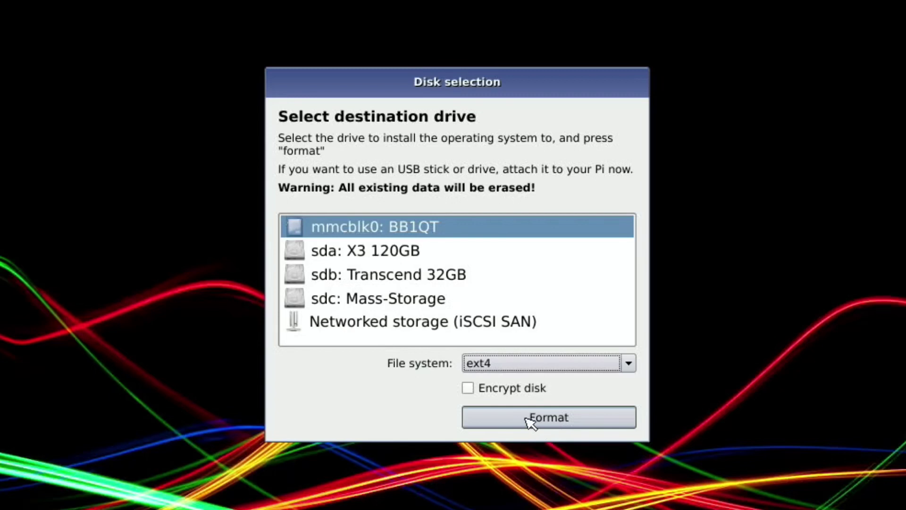
- Format the mmcblk0: BB1QT card with the ext4 file system
left_click(530, 418)
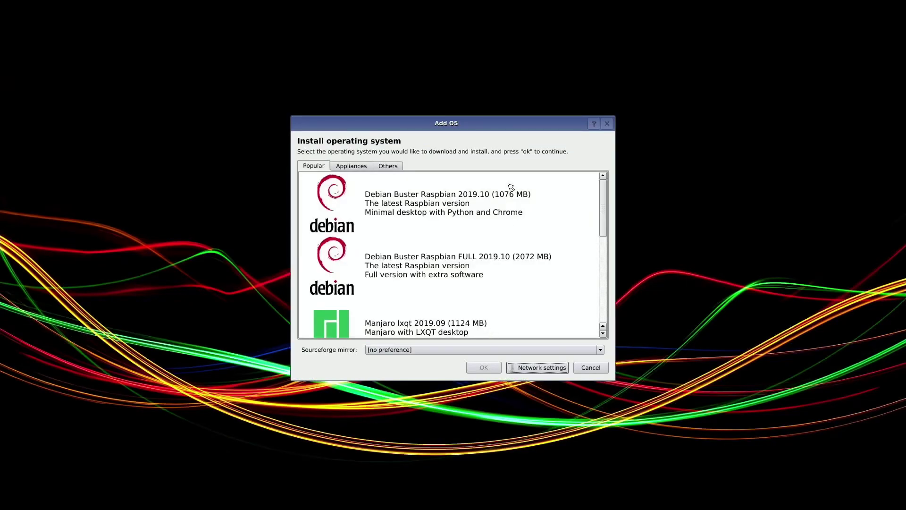
- Move the Add OS window up and left and scroll through the Popular list
left_click_drag(482, 123, 399, 90)
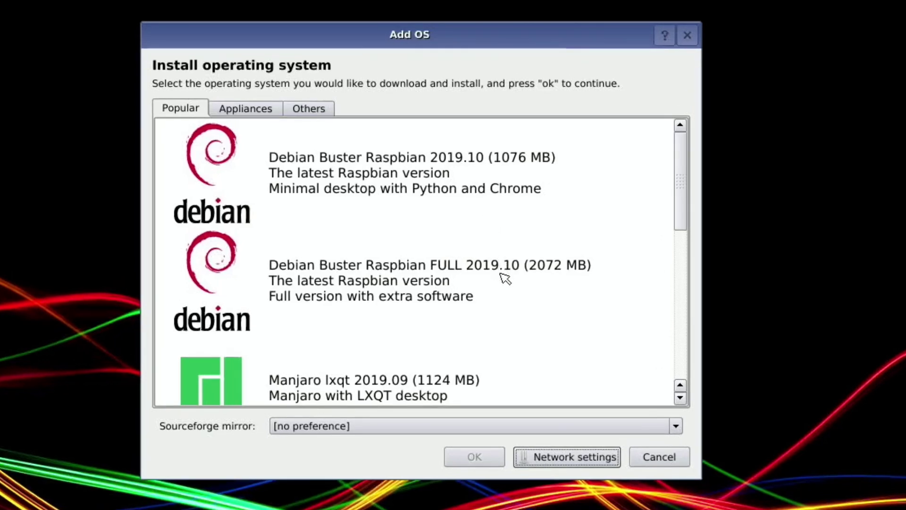
left_click(687, 340)
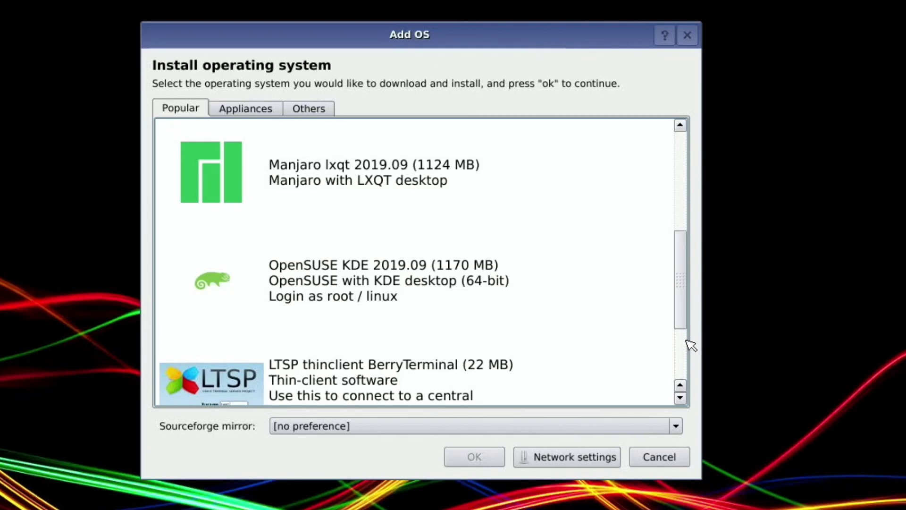
left_click(687, 341)
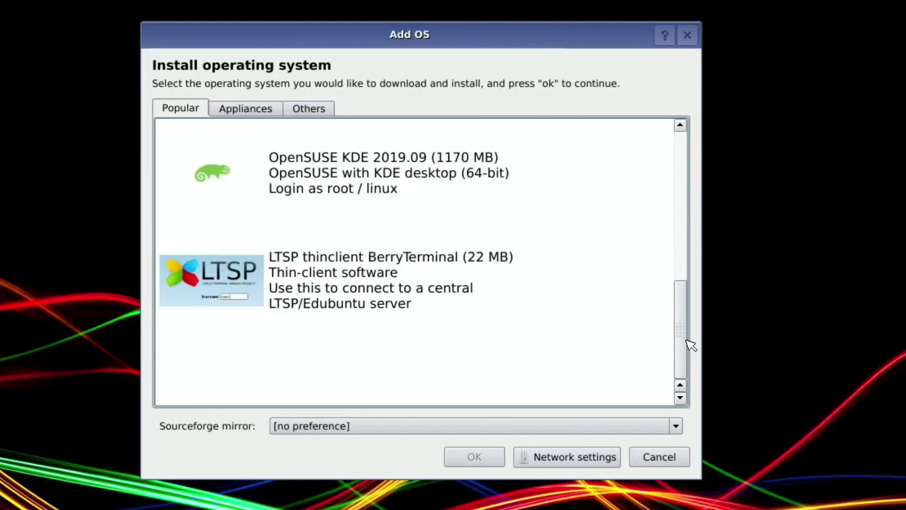
left_click_drag(686, 333, 659, 194)
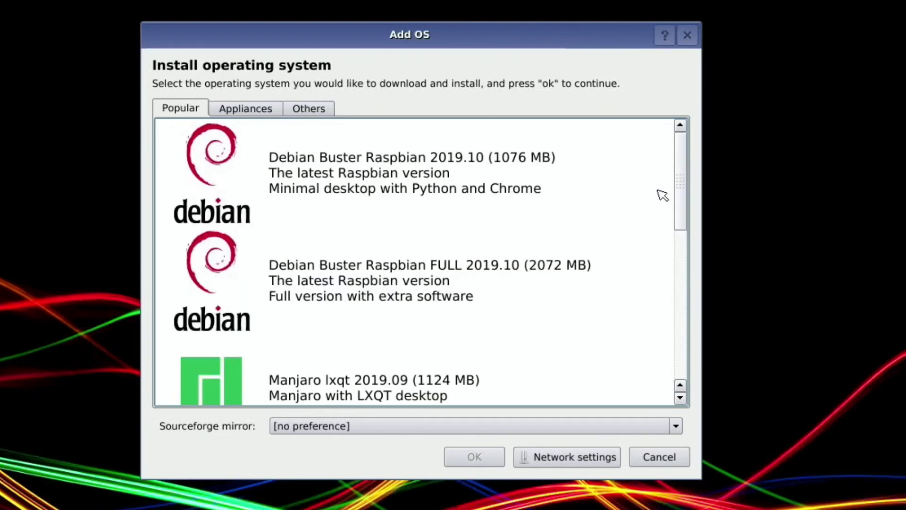
- View Appliances, then browse the Others list and return to Puppy alpha 4 at the top
left_click(231, 110)
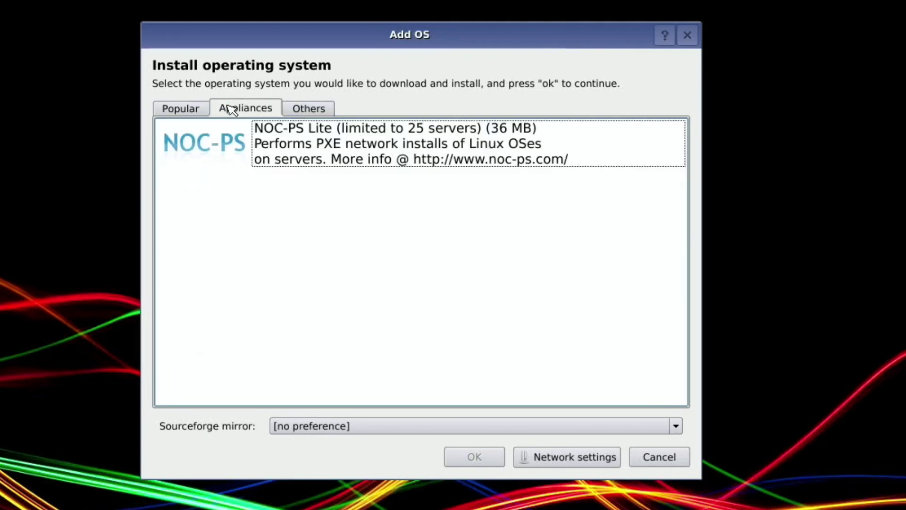
left_click(299, 109)
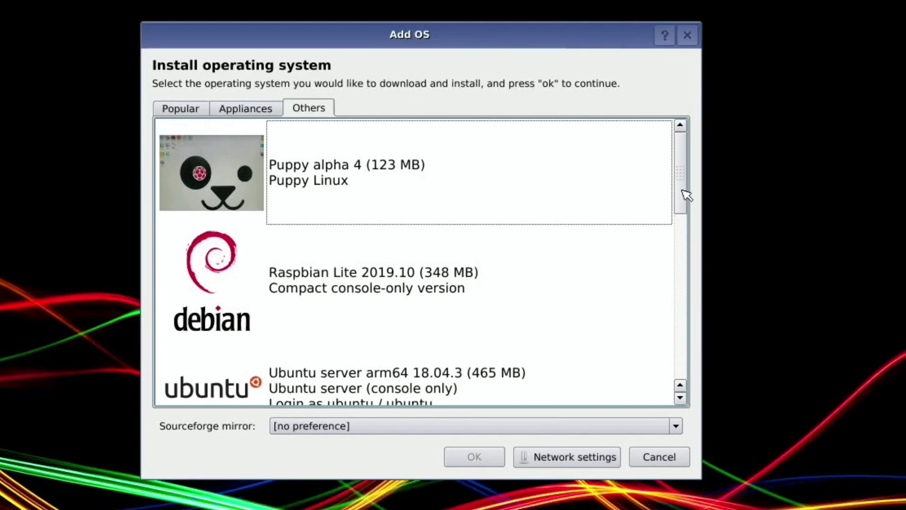
left_click_drag(687, 195, 684, 226)
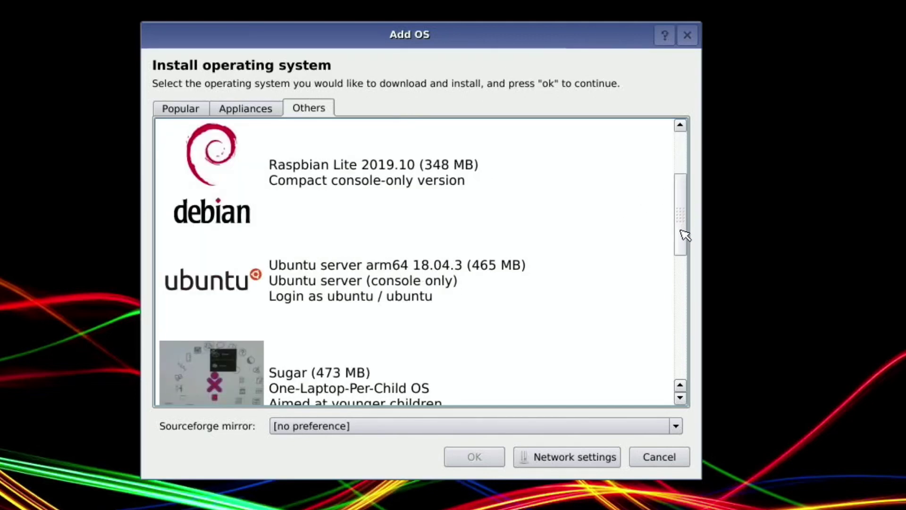
scroll(685, 251, "down", 1)
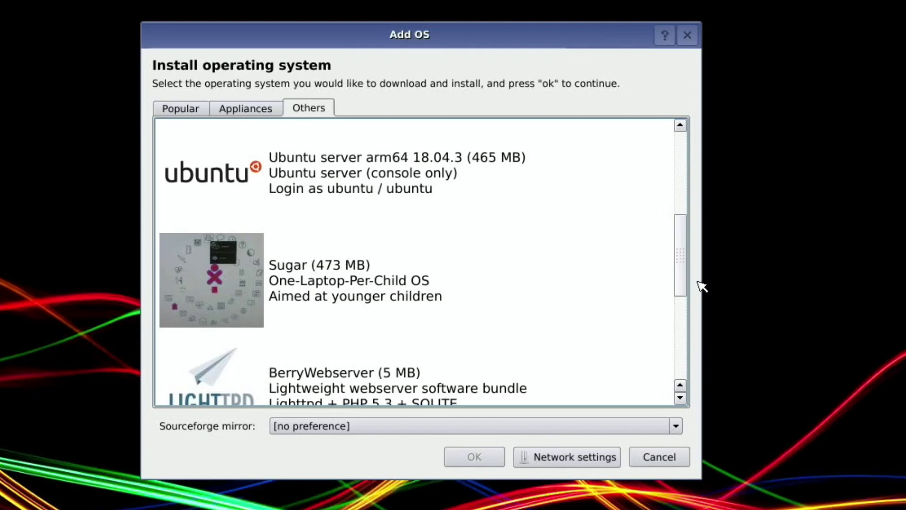
scroll(699, 293, "down", 1)
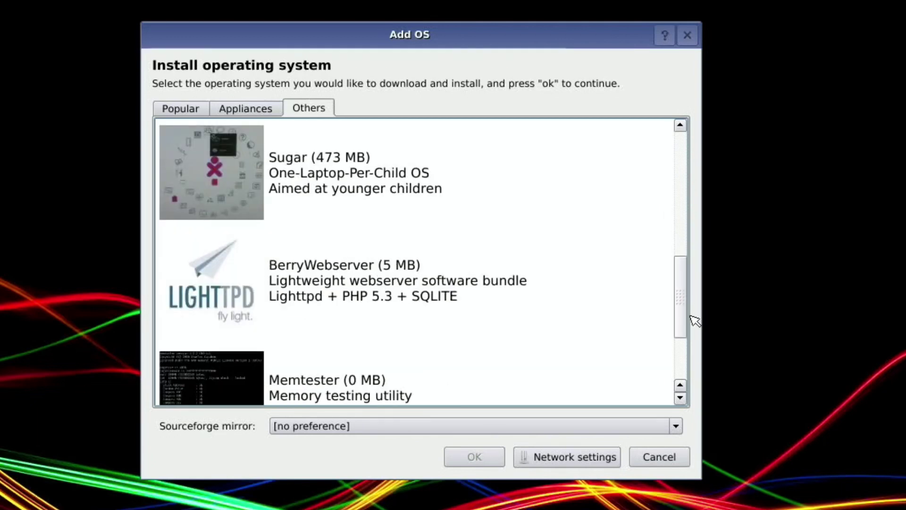
scroll(695, 333, "down", 1)
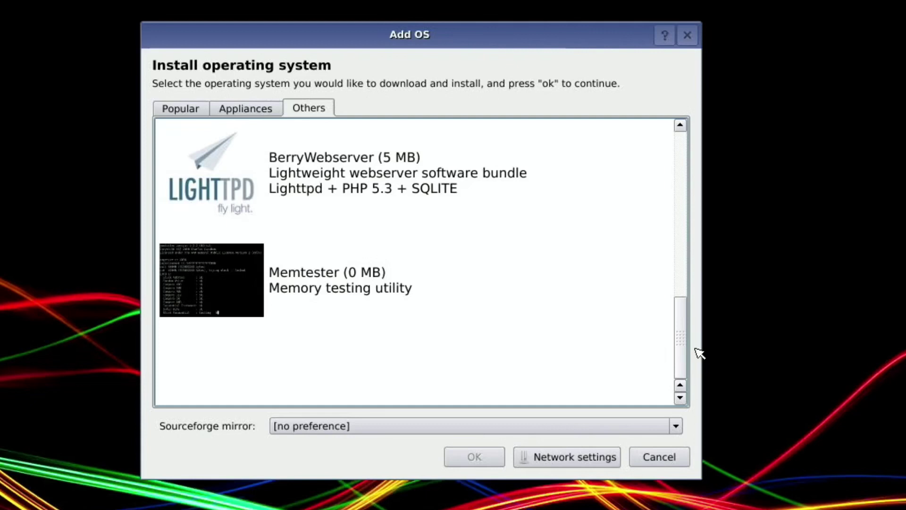
left_click_drag(683, 363, 692, 194)
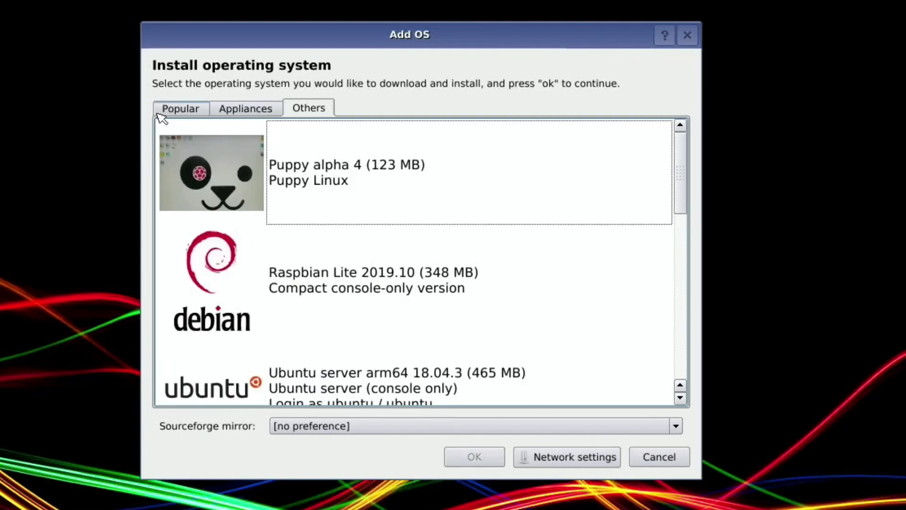
- Return to the Popular list and check the Sourceforge mirror options without changing them
left_click(172, 111)
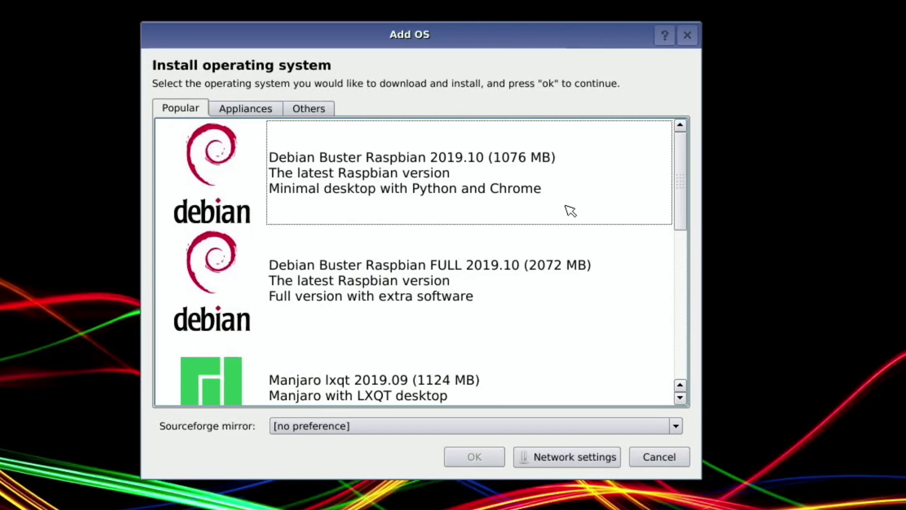
mouse_move(685, 187)
left_mouse_down()
mouse_move(703, 360)
mouse_move(694, 176)
left_mouse_up()
left_click(370, 427)
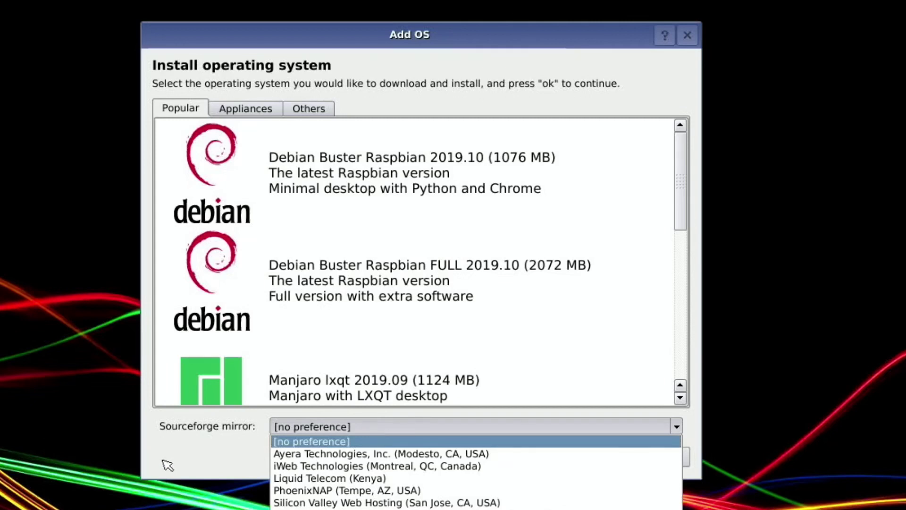
left_click(167, 465)
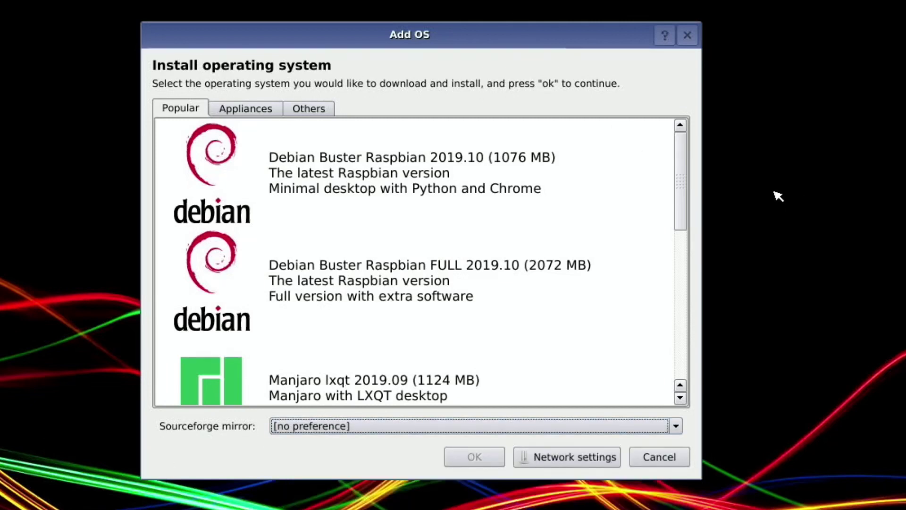
- Select Manjaro lxqt 2019.09 and start its download
left_click_drag(683, 191, 685, 232)
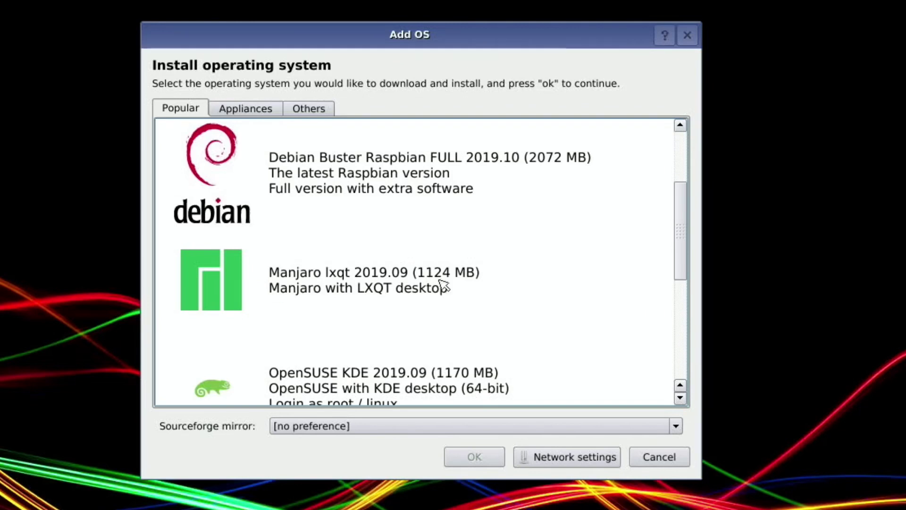
left_click_drag(680, 235, 682, 267)
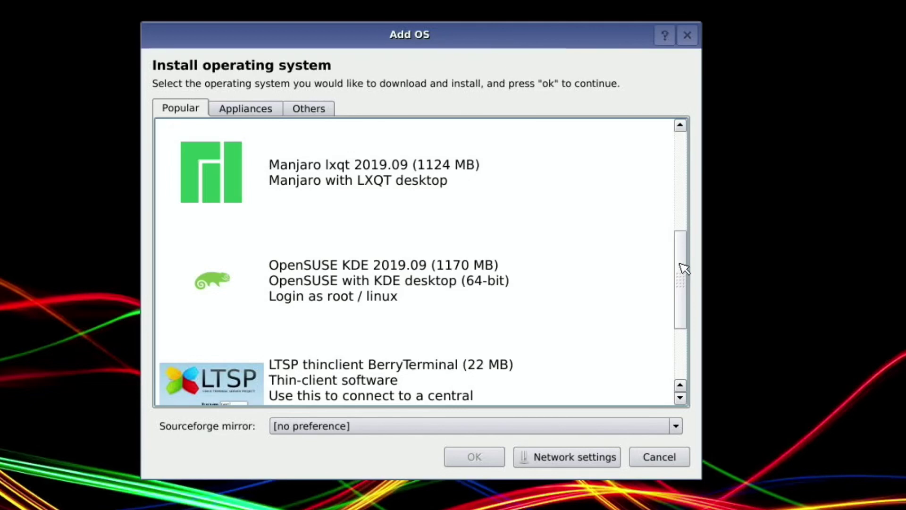
left_click_drag(681, 264, 694, 223)
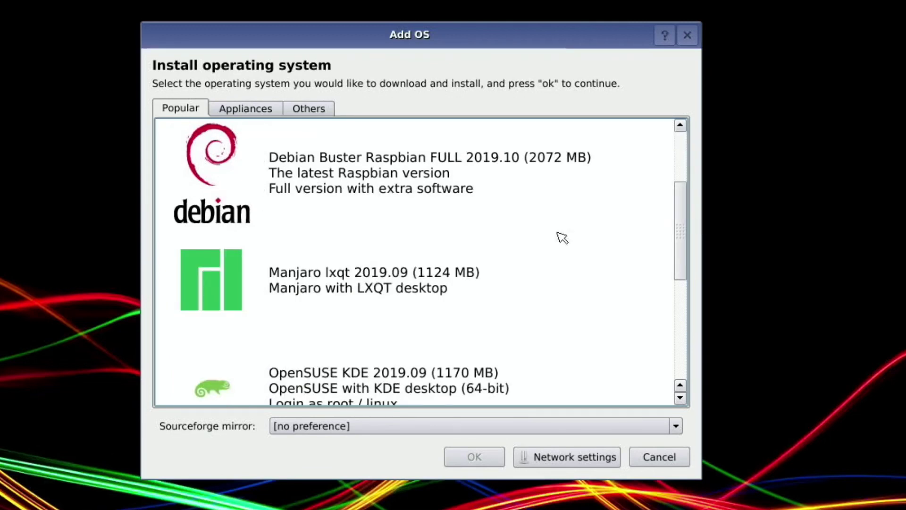
left_click(197, 290)
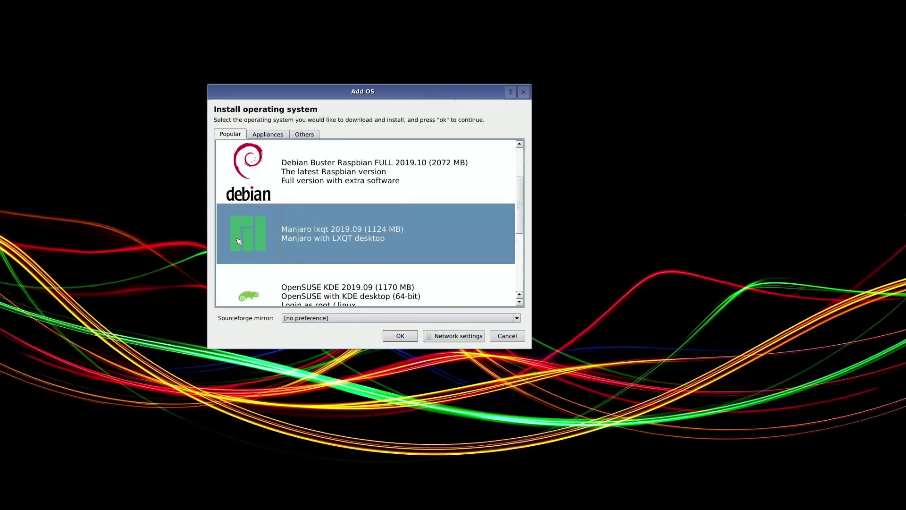
left_click(410, 337)
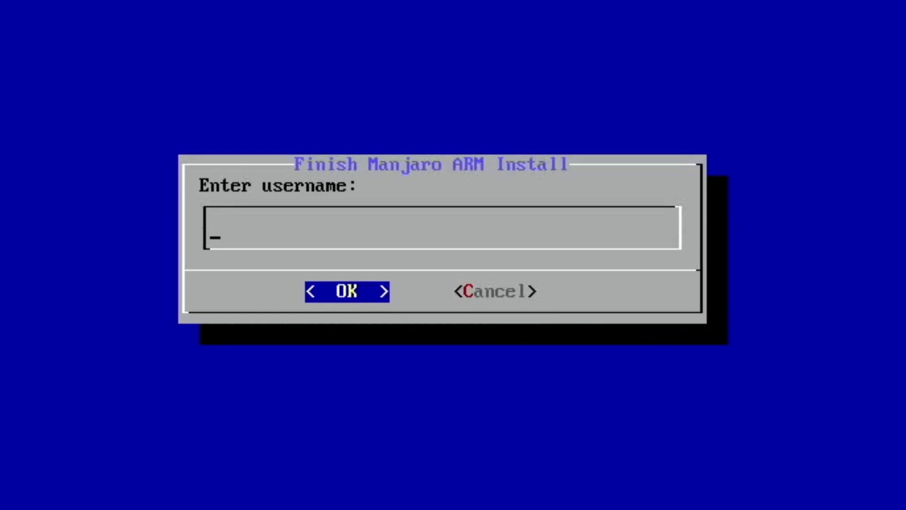
- Enter the username and full name for the new Manjaro account
type("lee")
key("Return")
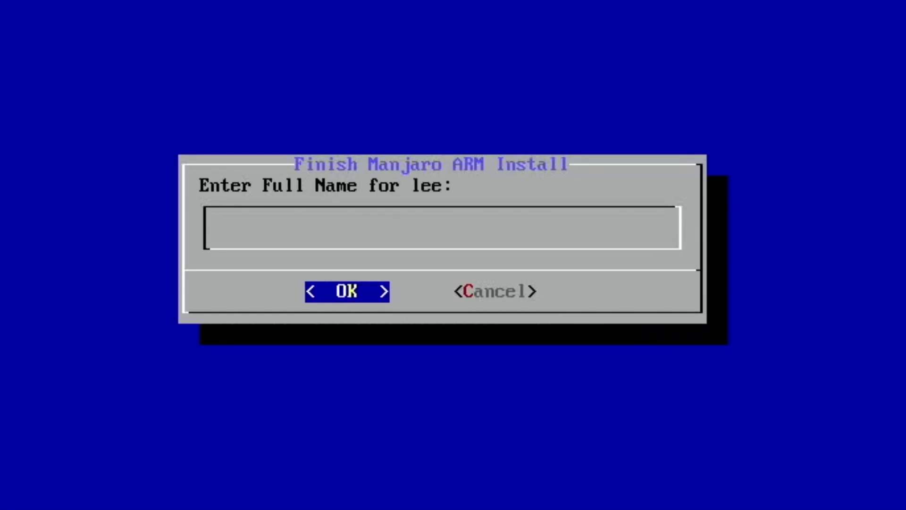
type("lee")
key("Return")
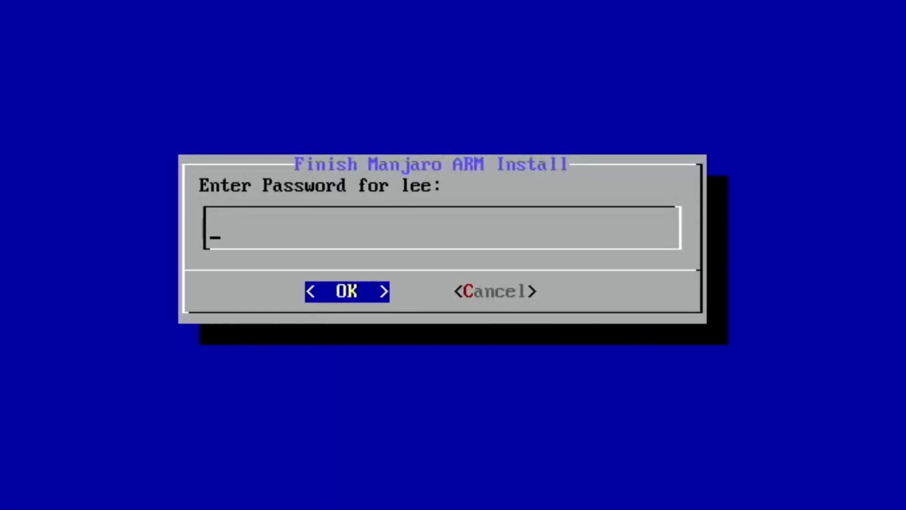
- Set and confirm the user password, then set the root password
type("**********")
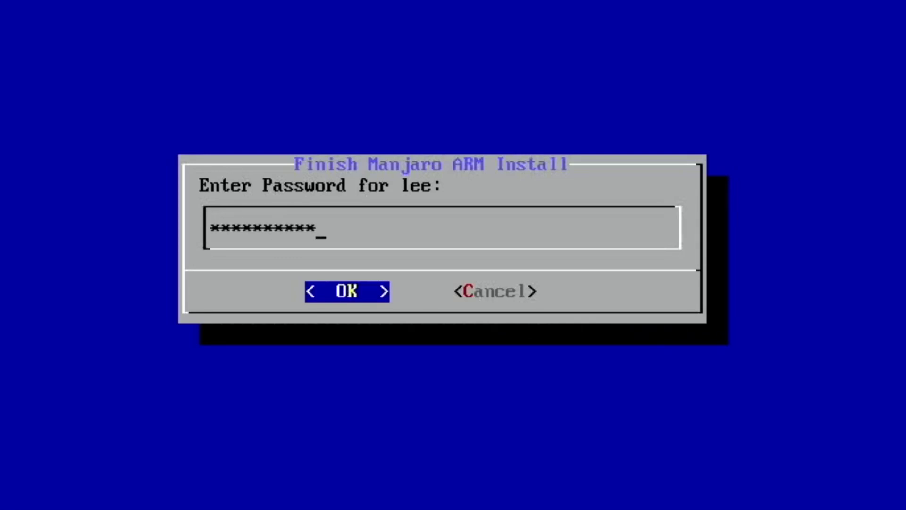
type("*")
key("Return")
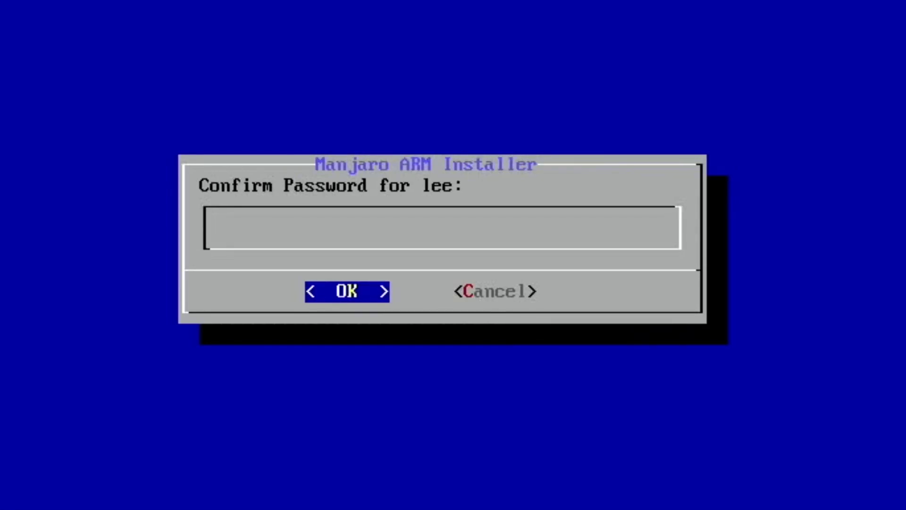
type("********")
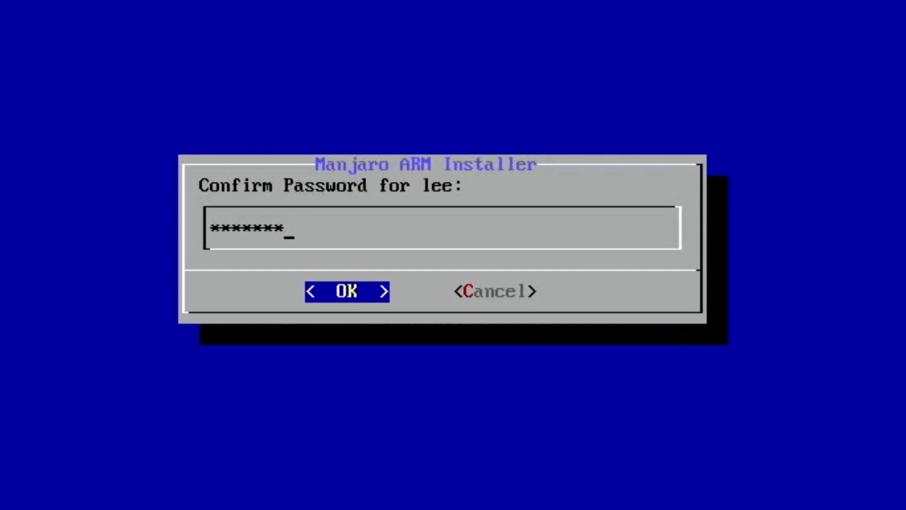
type("****")
key("Return")
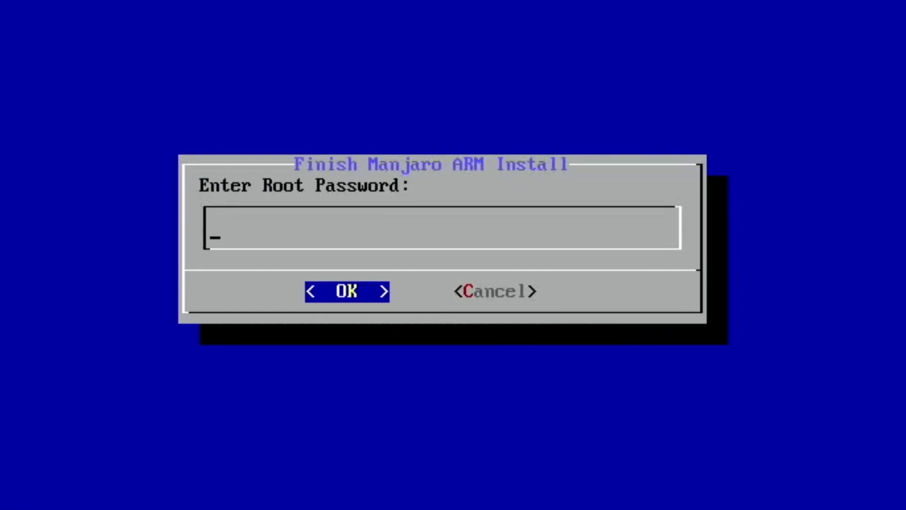
type("****")
key("Return")
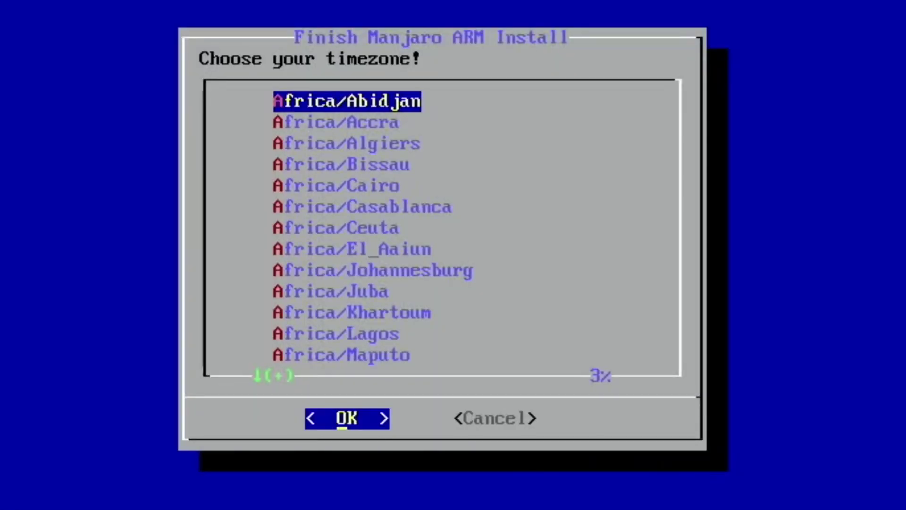
- Choose the UTC timezone and the en_GB.UTF-8 locale
key("Down")
key("Down")
key("Down")
key("Down")
key("Down")
key("Down")
key("Down")
key("Down")
key("Down")
key("Down")
key("Down")
key("Down")
key("Down")
key("Down")
key("Down")
key("Down")
key("Down")
key("Down")
key("Down")
key("Down")
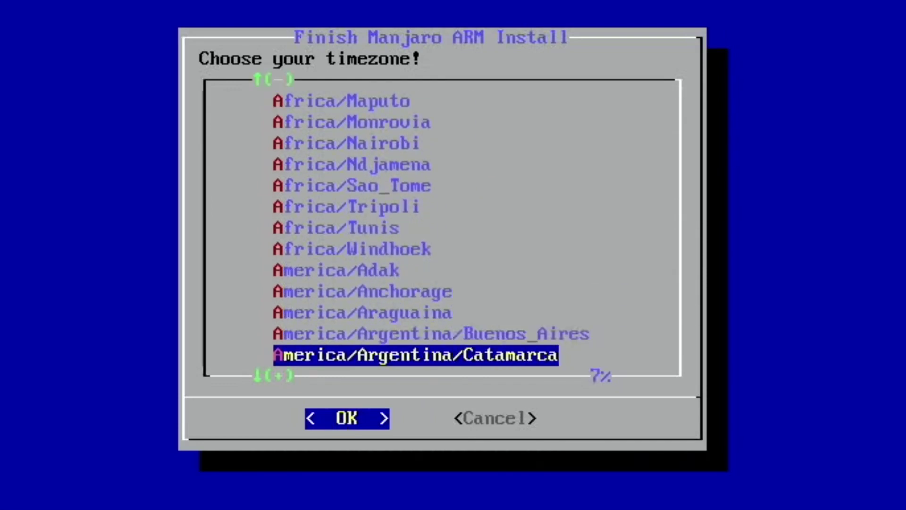
key("Down")
key("Down")
key("Down")
key("Down")
key("Down")
key("Down")
key("Down")
key("Down")
key("Down")
key("Down")
key("Down")
key("Down")
key("Return")
key("Down")
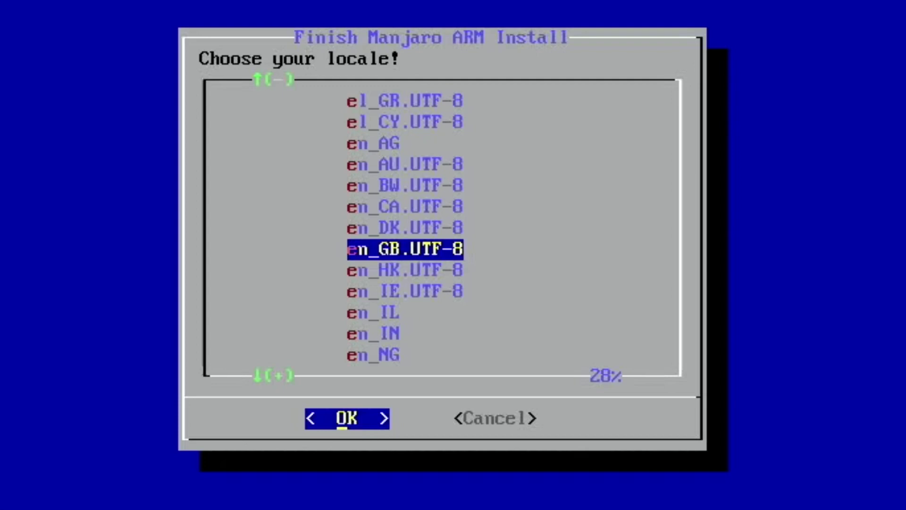
key("Return")
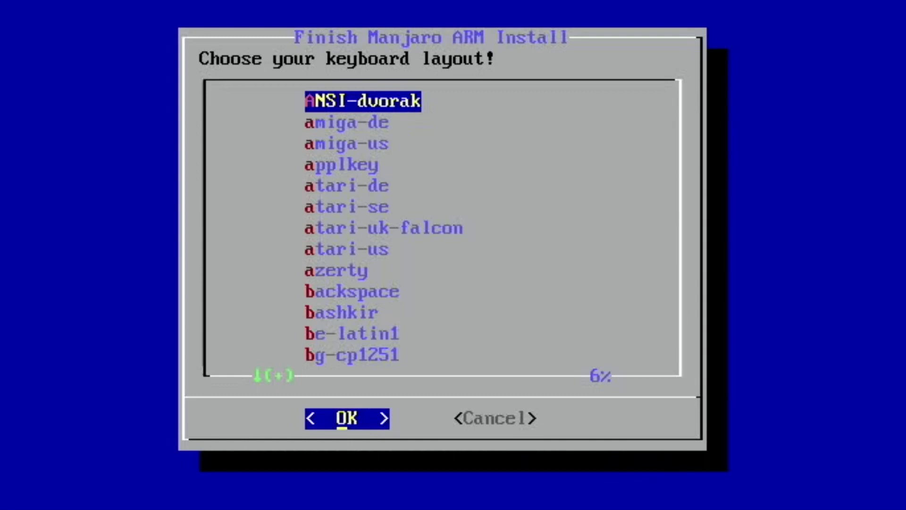
- Accept the keyboard layout and set the hostname to pi
key("Return")
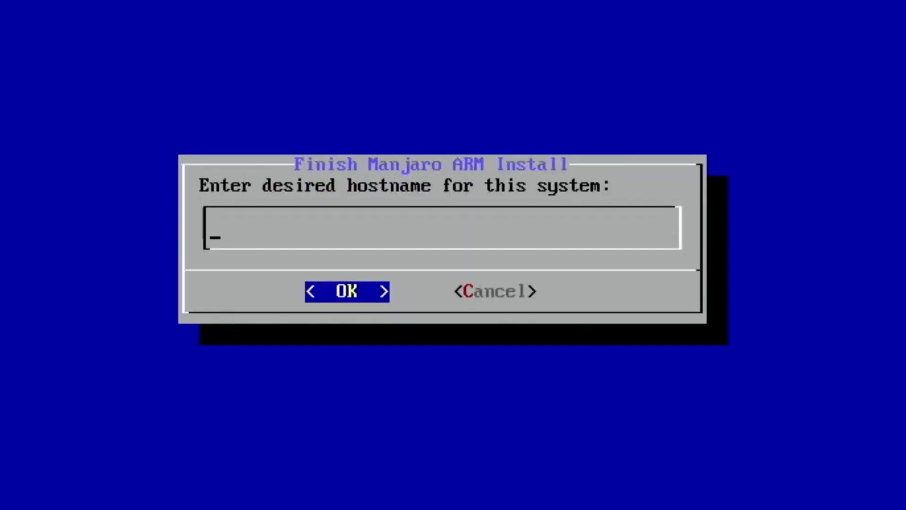
type("pi")
key("Return")
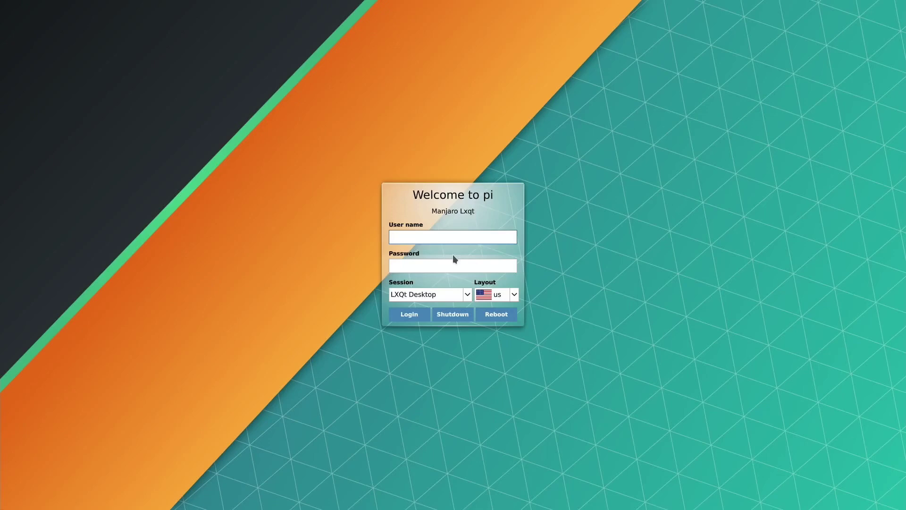
- Log in to the Manjaro LXQt desktop with the user name and password
type("lee")
left_click(412, 264)
type("***********")
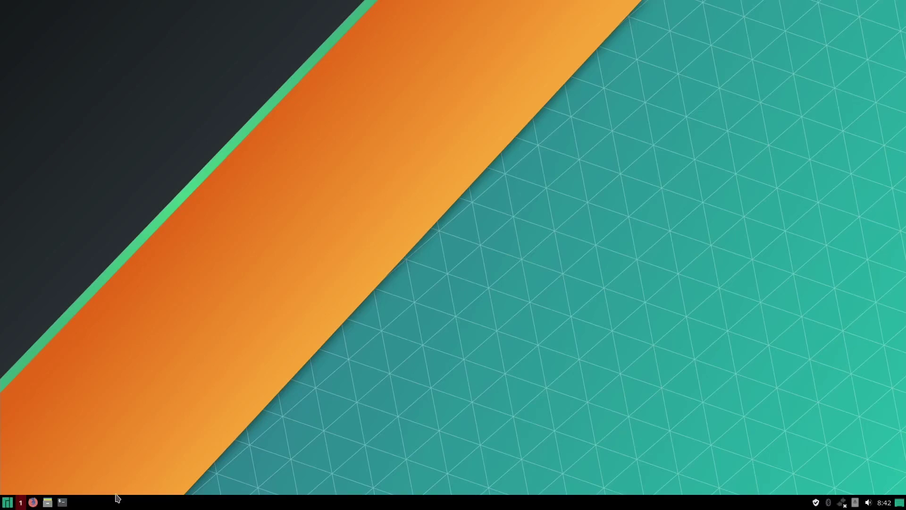
- Browse the application menu, then shut the system down from Leave
left_click(6, 503)
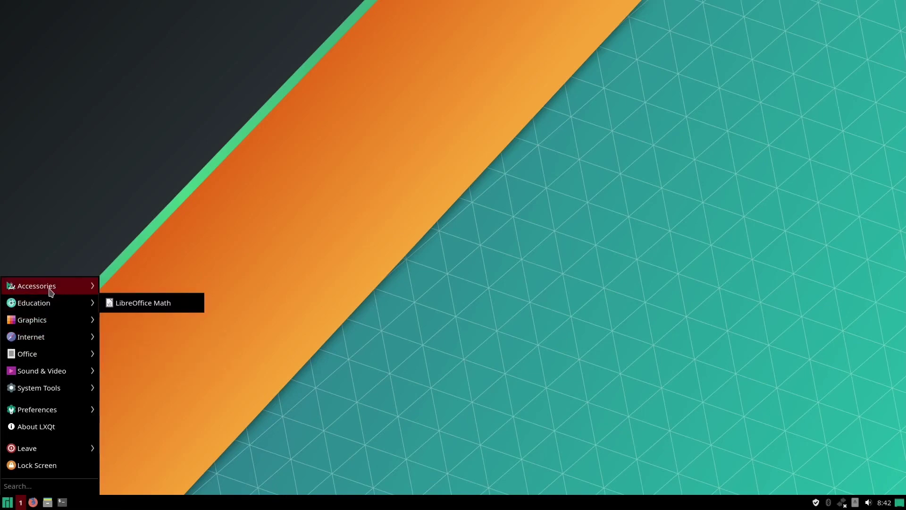
mouse_move(49, 286)
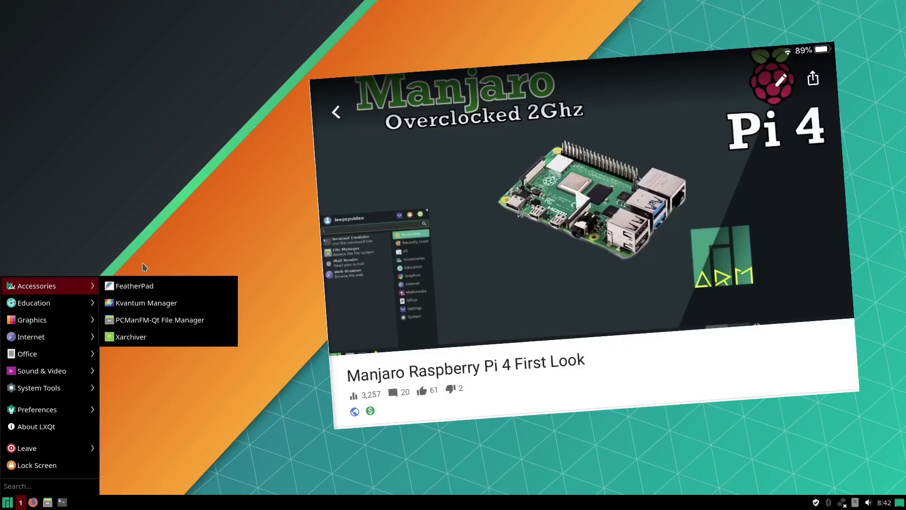
left_click(309, 228)
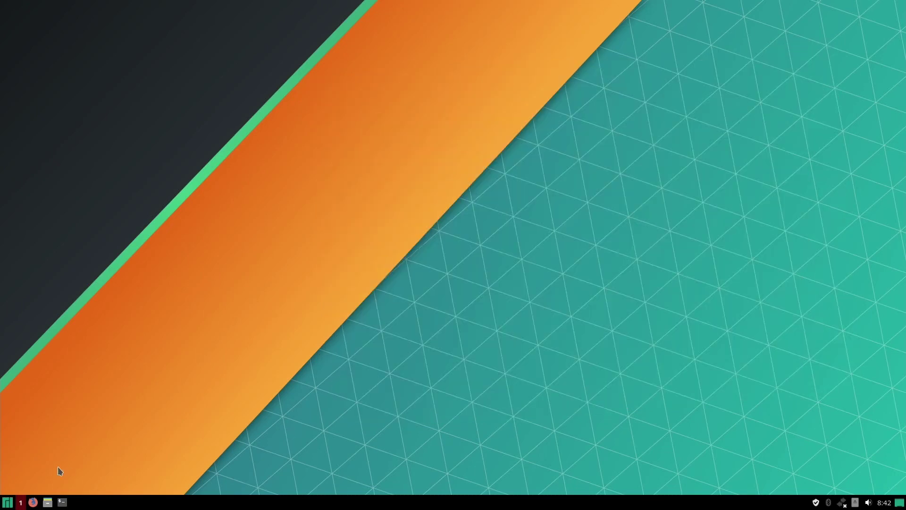
left_click(7, 504)
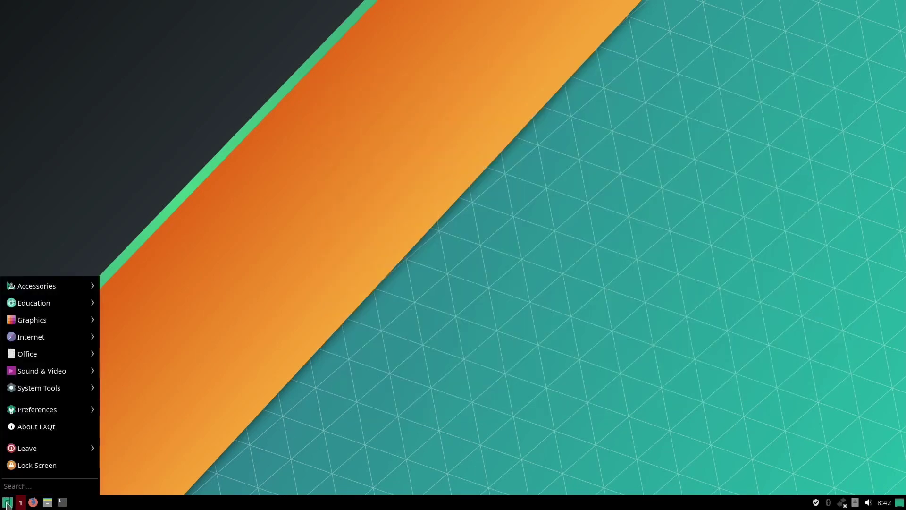
mouse_move(39, 453)
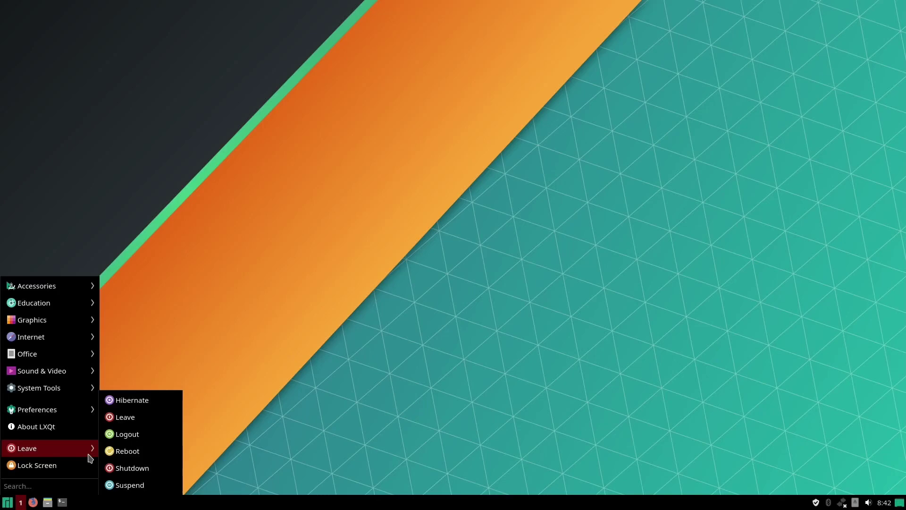
left_click(125, 470)
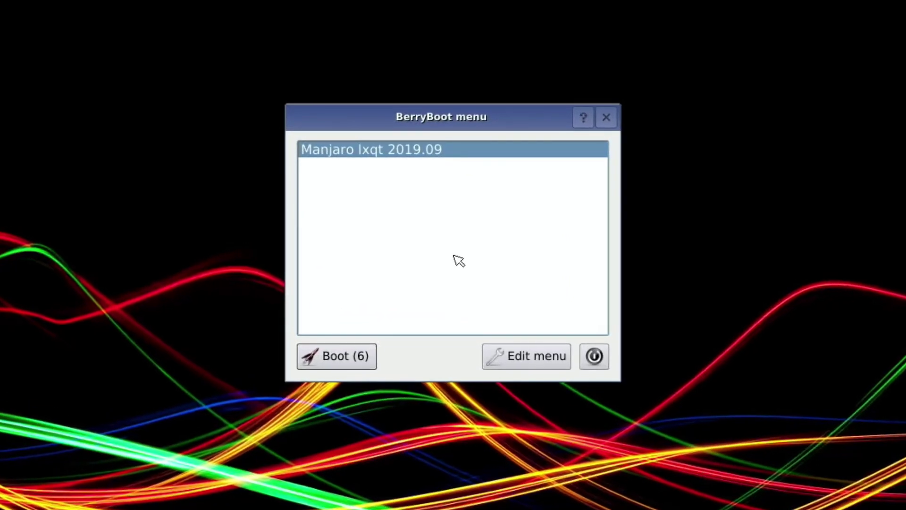
- From the boot menu editor, open the configuration editor and scroll through the cpuinfo contents
left_click(499, 358)
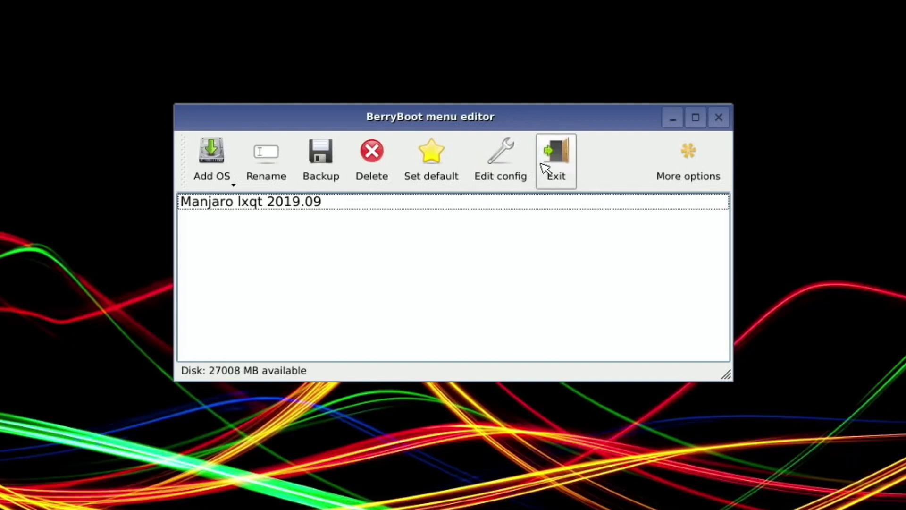
left_click(495, 163)
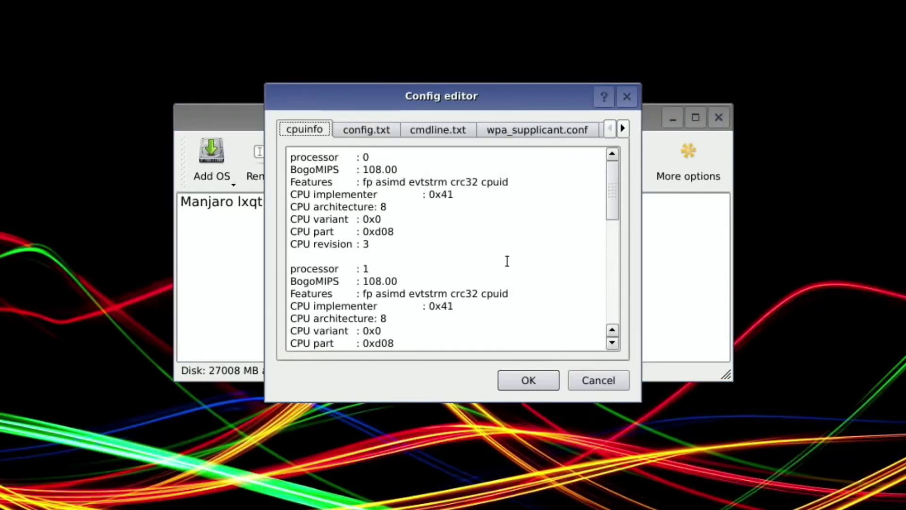
scroll(507, 261, "down", 10)
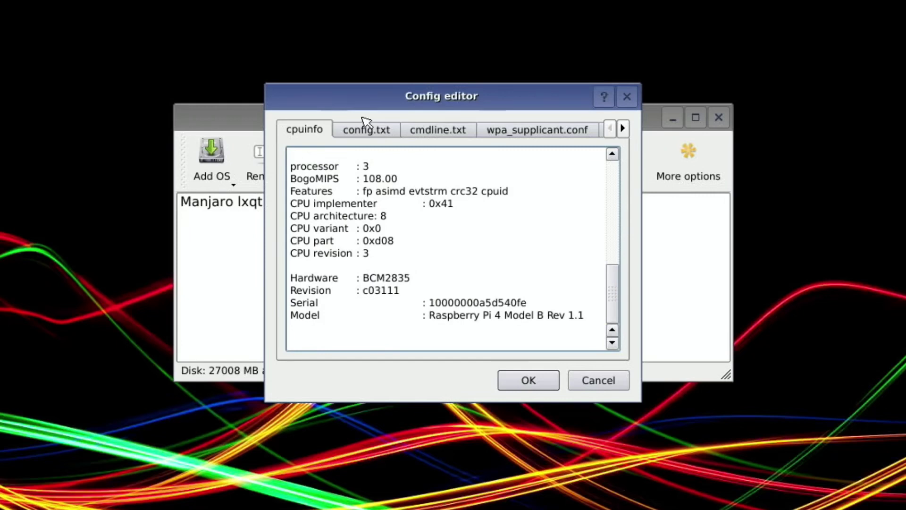
- Review the config.txt contents, then close the Config editor
left_click(359, 134)
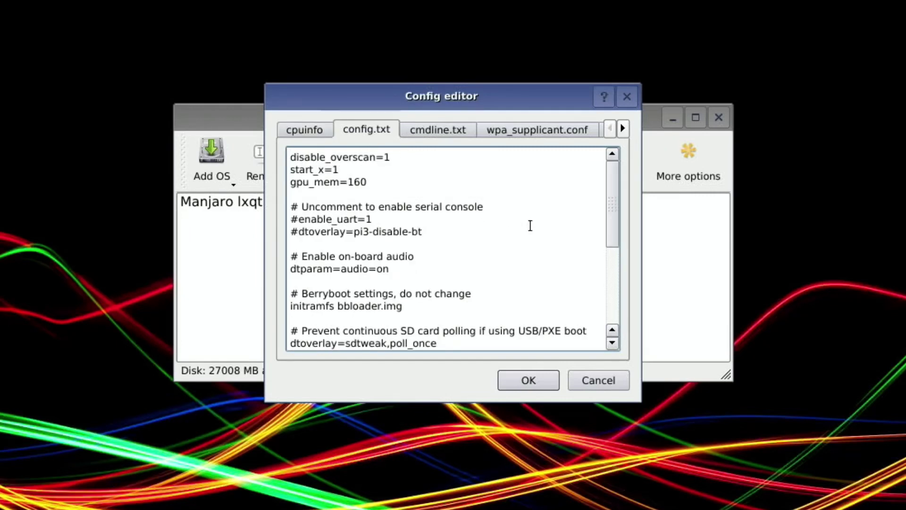
scroll(531, 225, "down", 5)
scroll(531, 225, "up", 5)
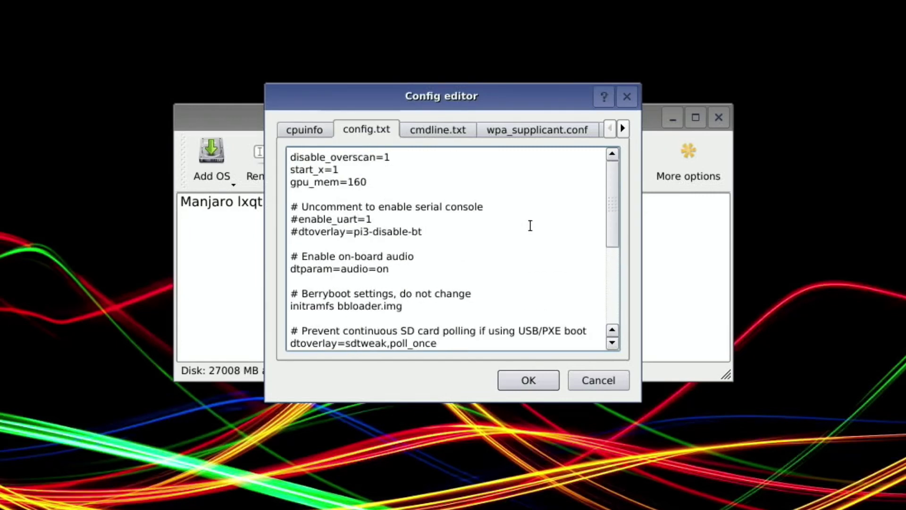
left_click(627, 97)
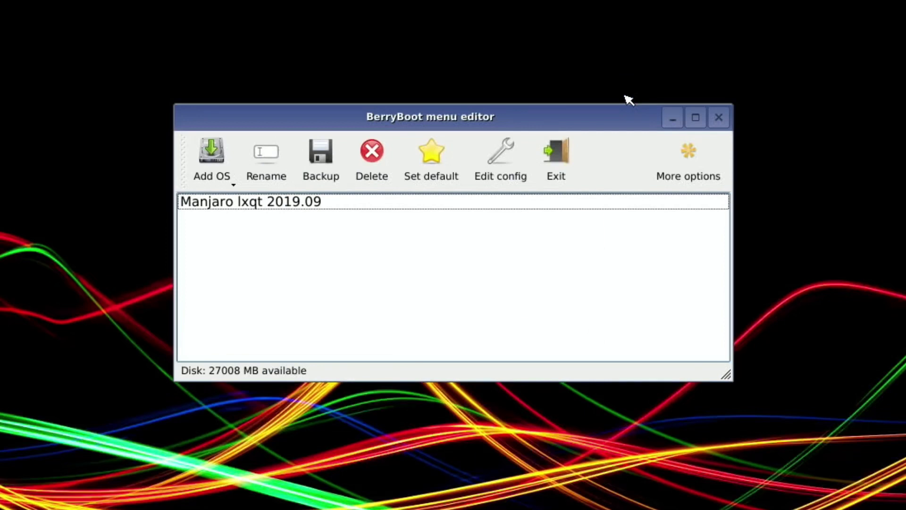
- Make Manjaro lxqt 2019.09 the default, then start downloading Puppy alpha 4 from the Others category
left_click(457, 166)
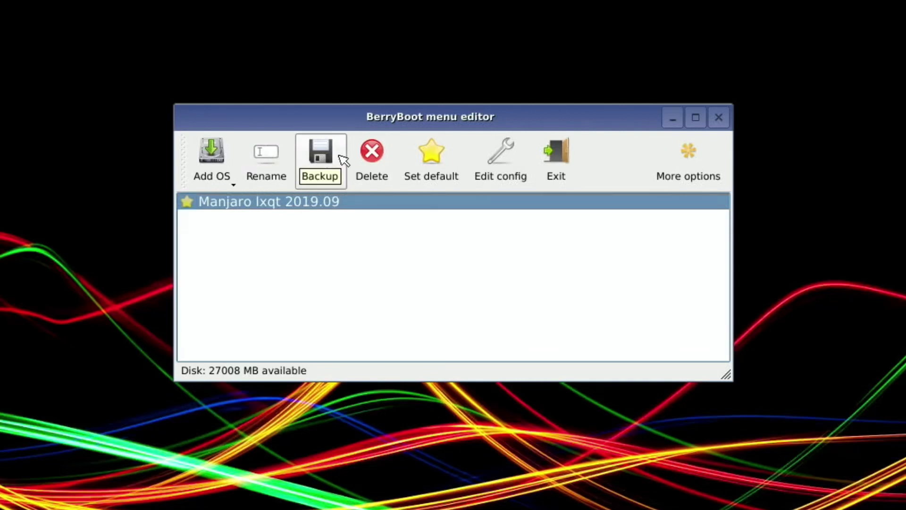
left_click(213, 163)
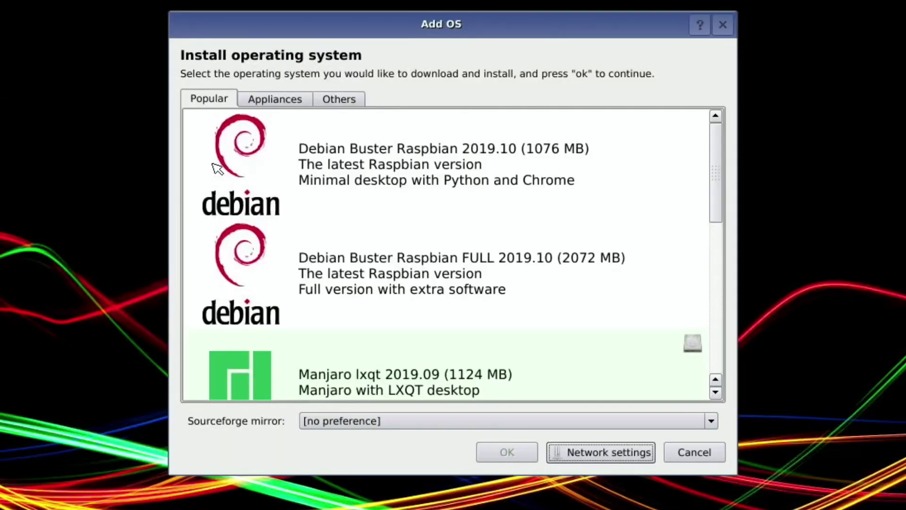
left_click(273, 102)
left_click(344, 103)
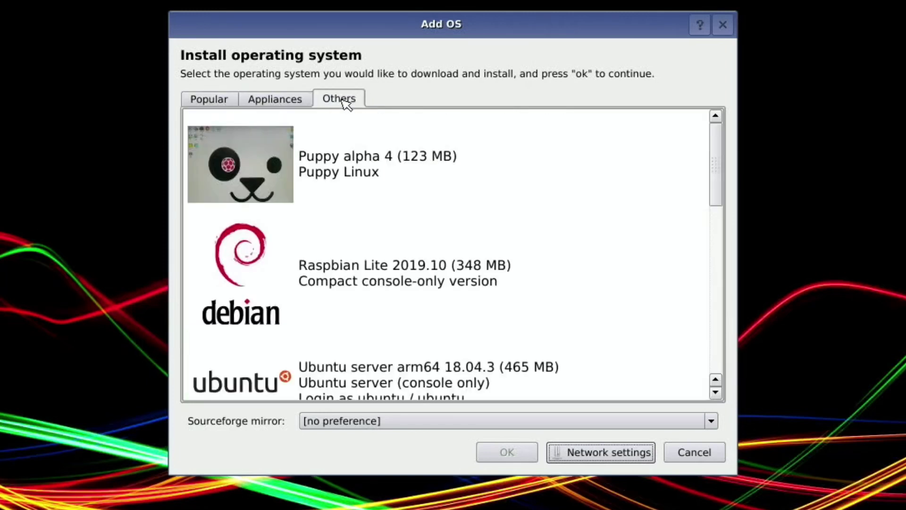
left_click(317, 167)
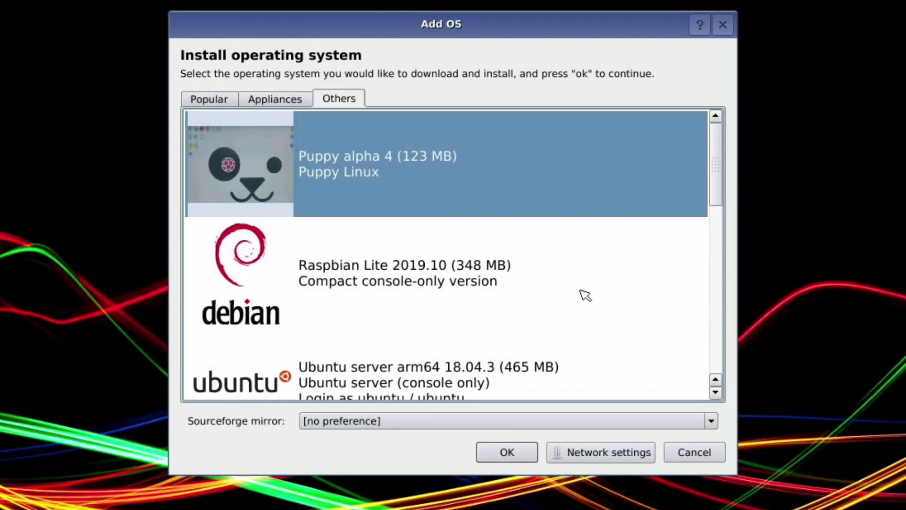
left_click(515, 455)
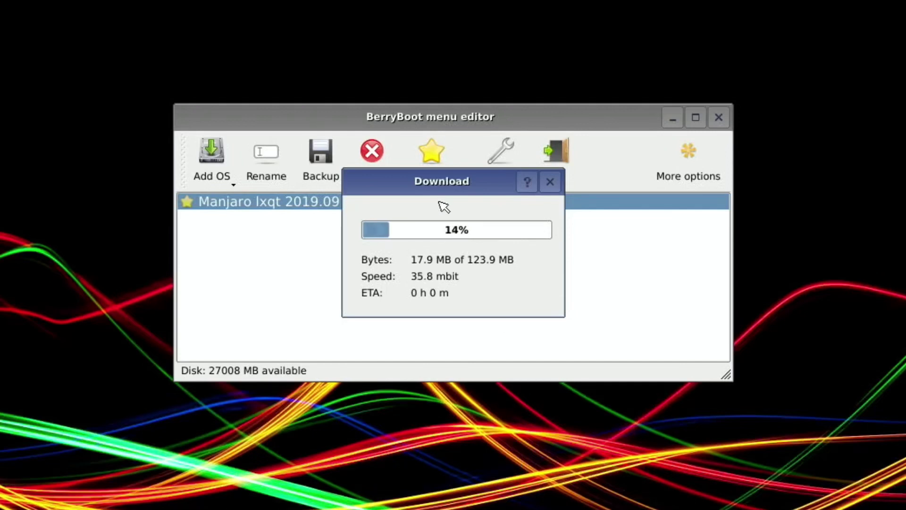
- Once Puppy alpha 4 finishes downloading, make it the default, then switch the default back to Manjaro lxqt 2019.09
left_click_drag(442, 183, 355, 254)
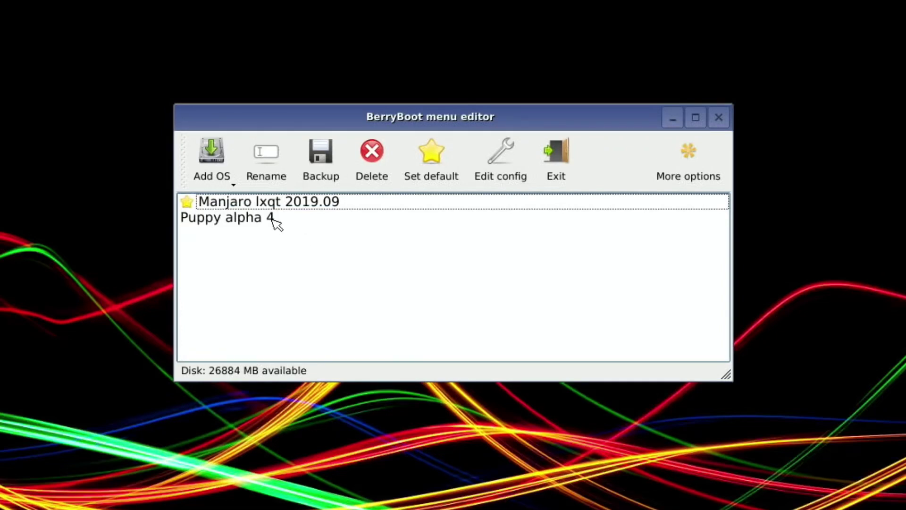
left_click(262, 218)
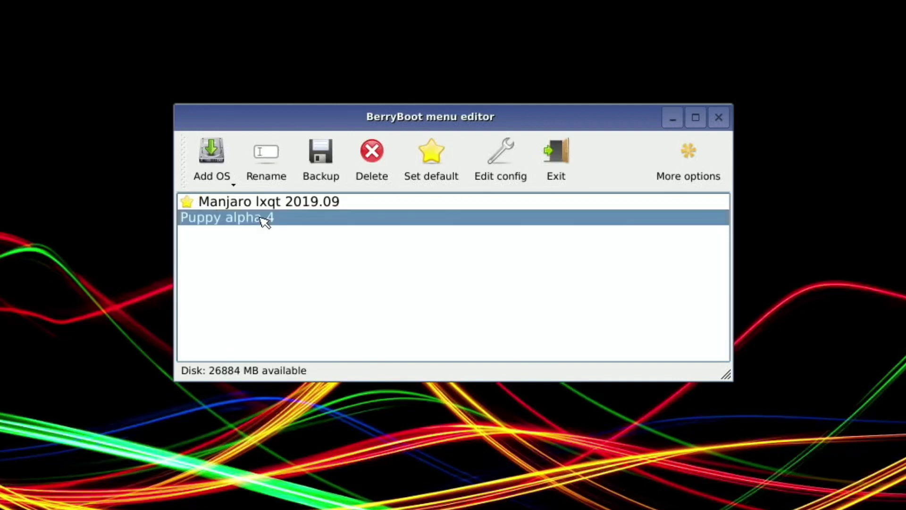
left_click(427, 172)
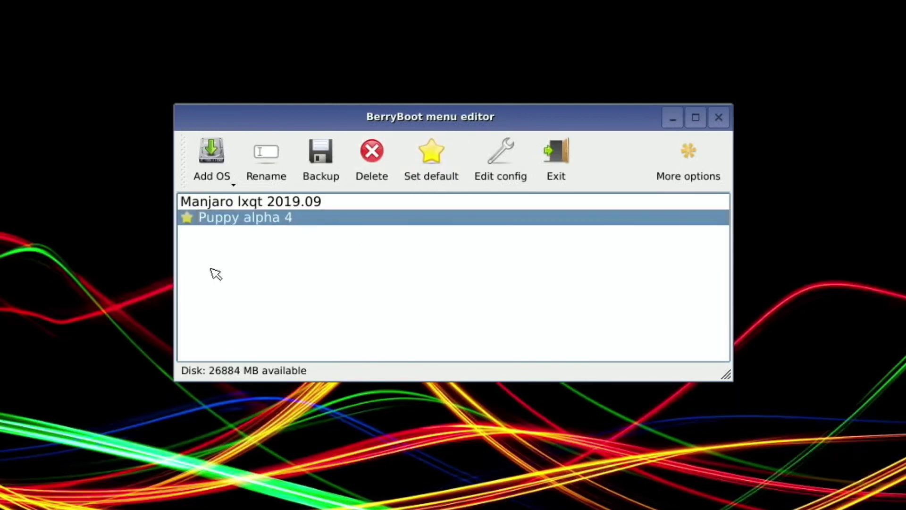
left_click(204, 204)
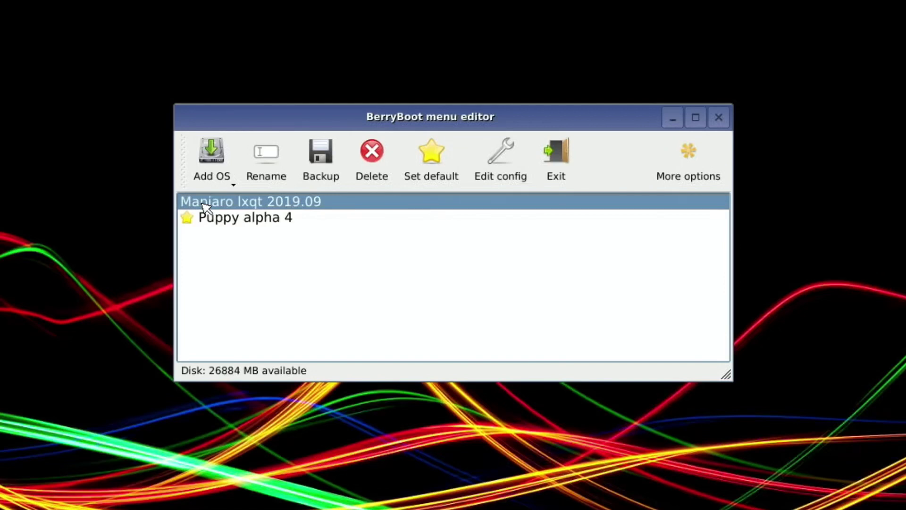
left_click(426, 174)
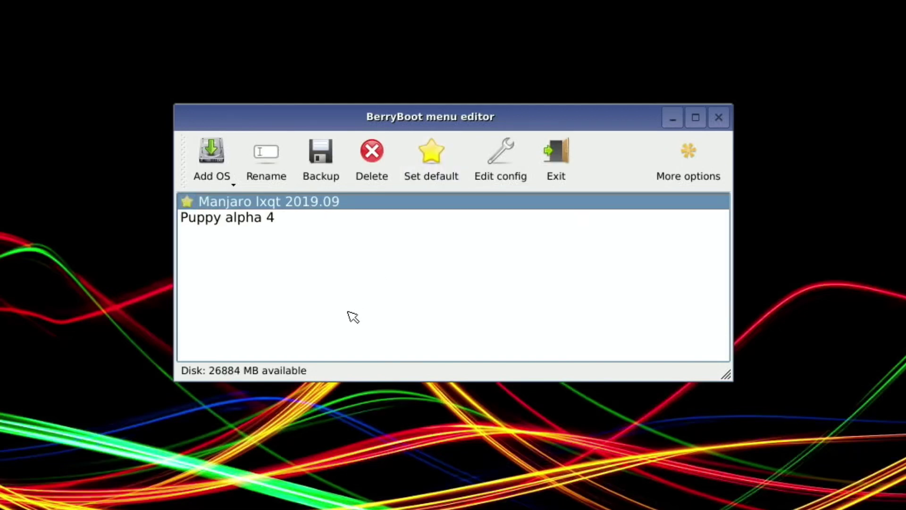